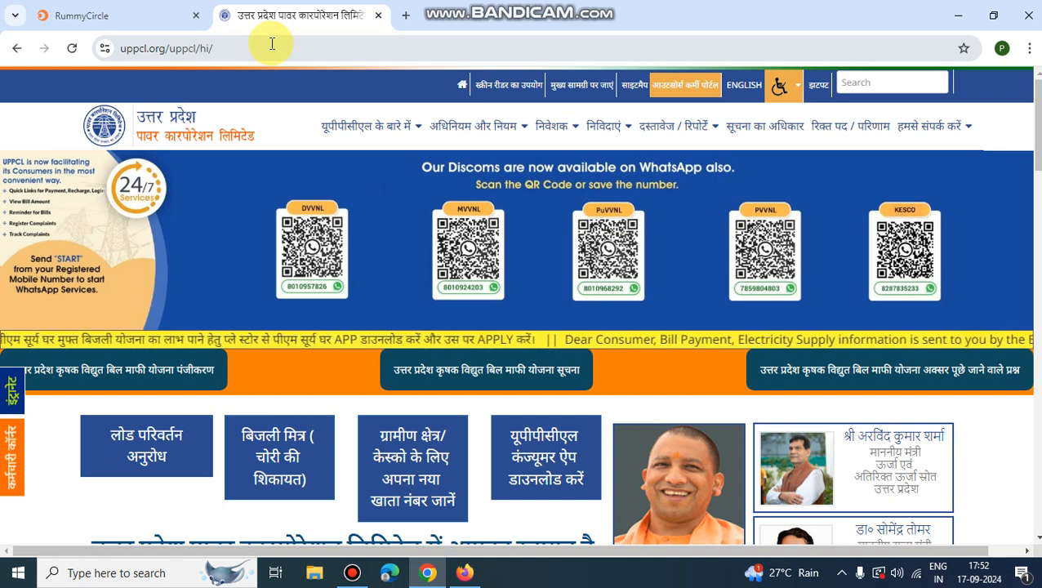
Reload the UPPCL home page and open the page for applying for a new electricity connection for a private tube well
click(271, 45)
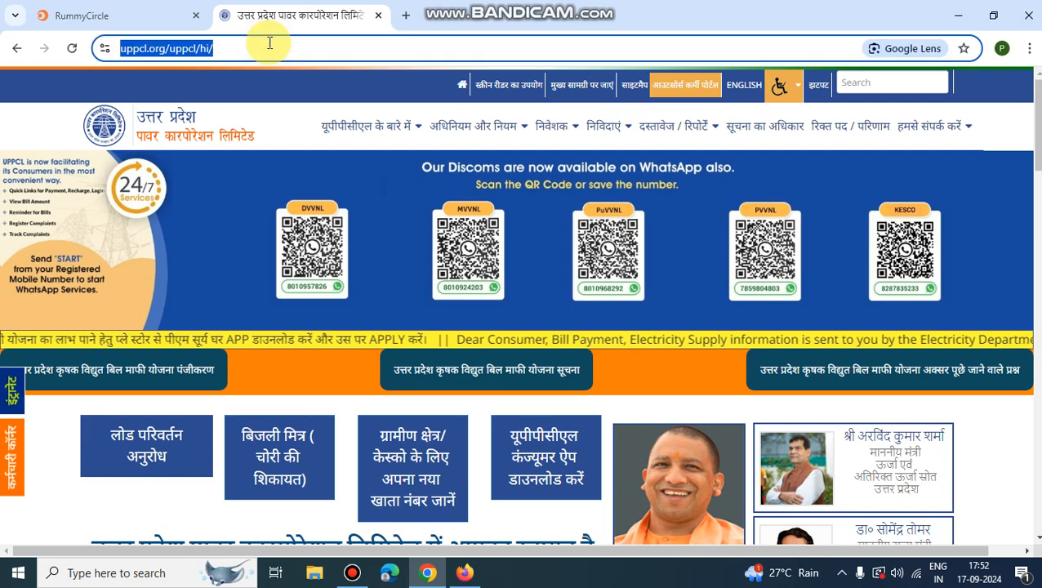
key(Return)
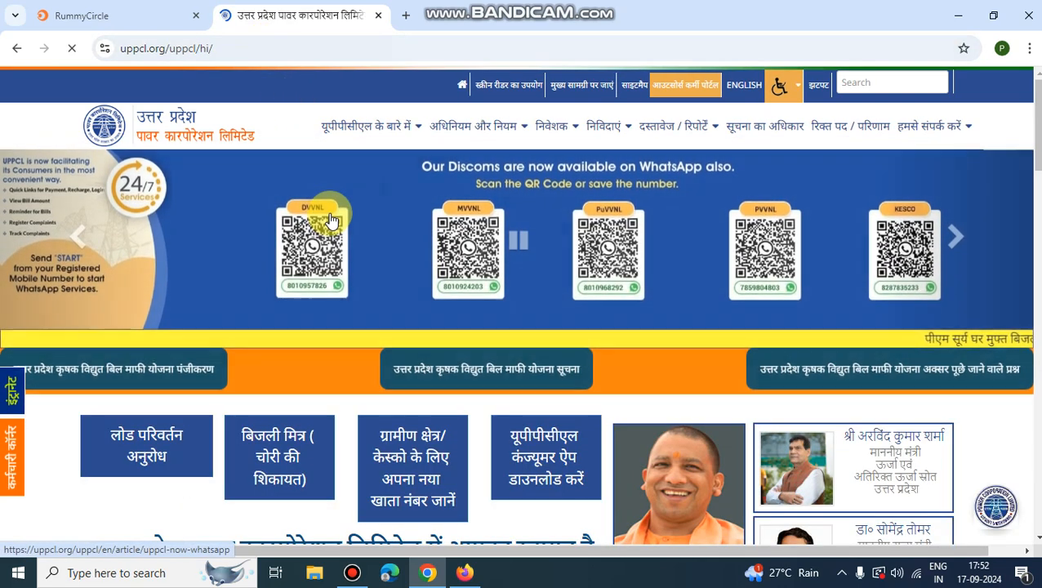
scroll(332, 220, down, 1)
scroll(330, 218, down, 5)
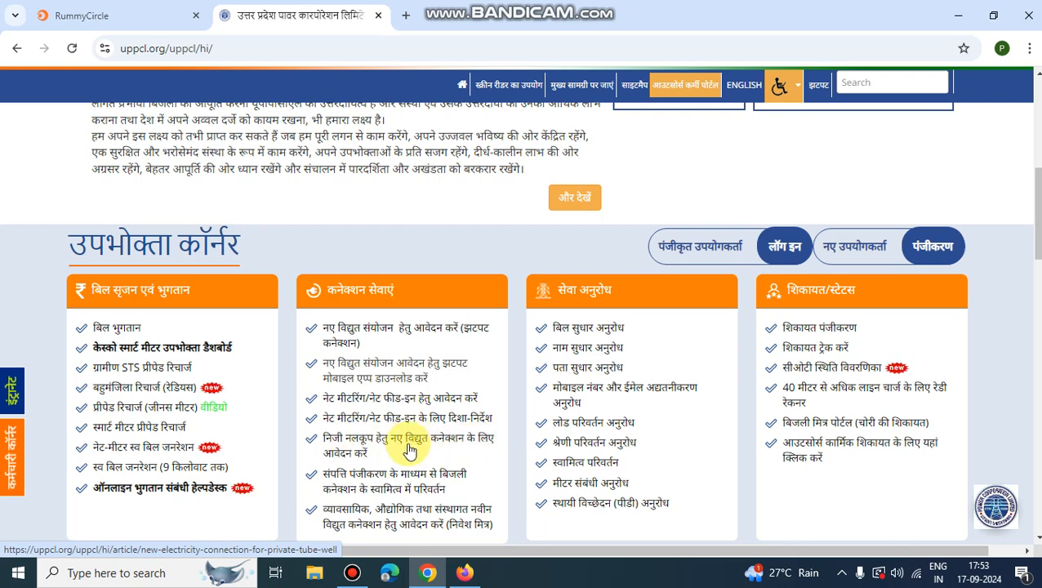
click(374, 439)
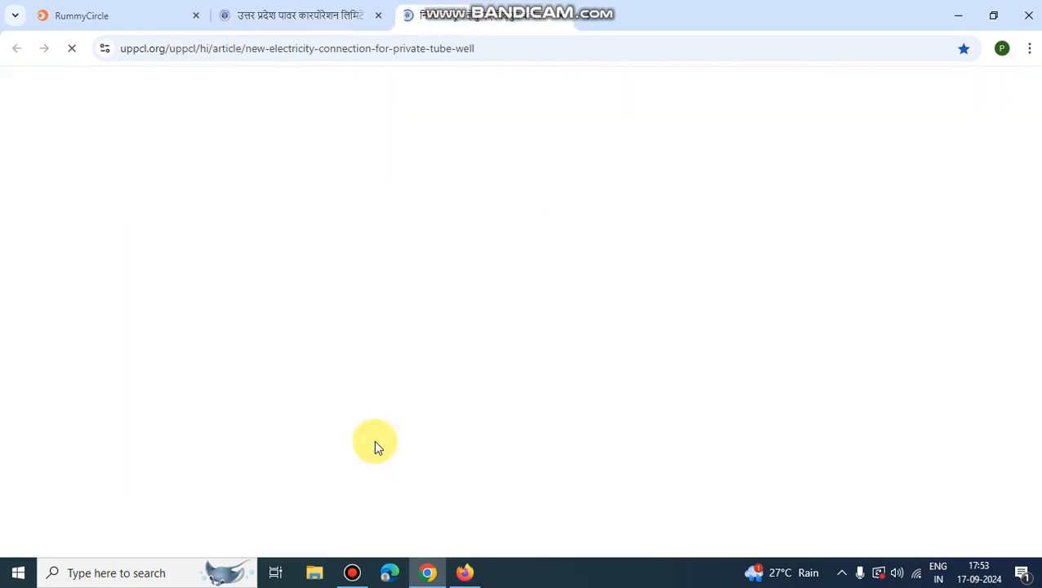
click(353, 572)
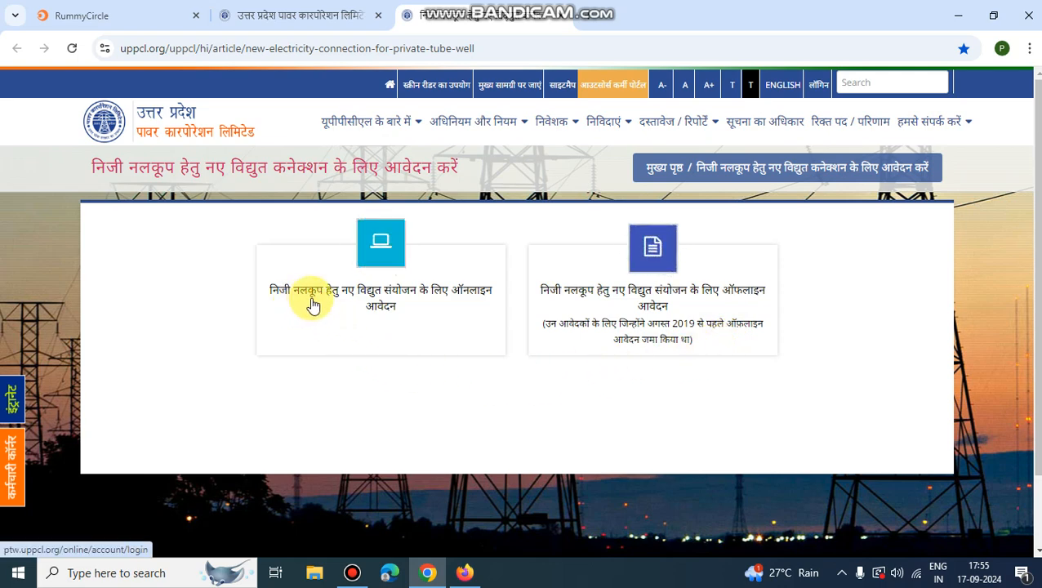
Open the online application portal for new private tube well connections and dismiss its introductory notice
click(397, 294)
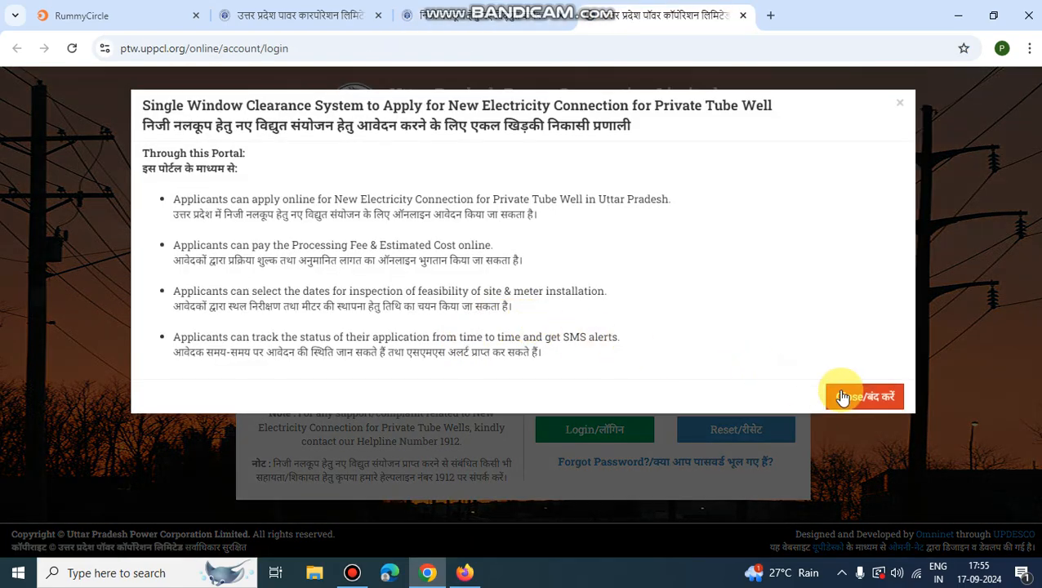
click(849, 395)
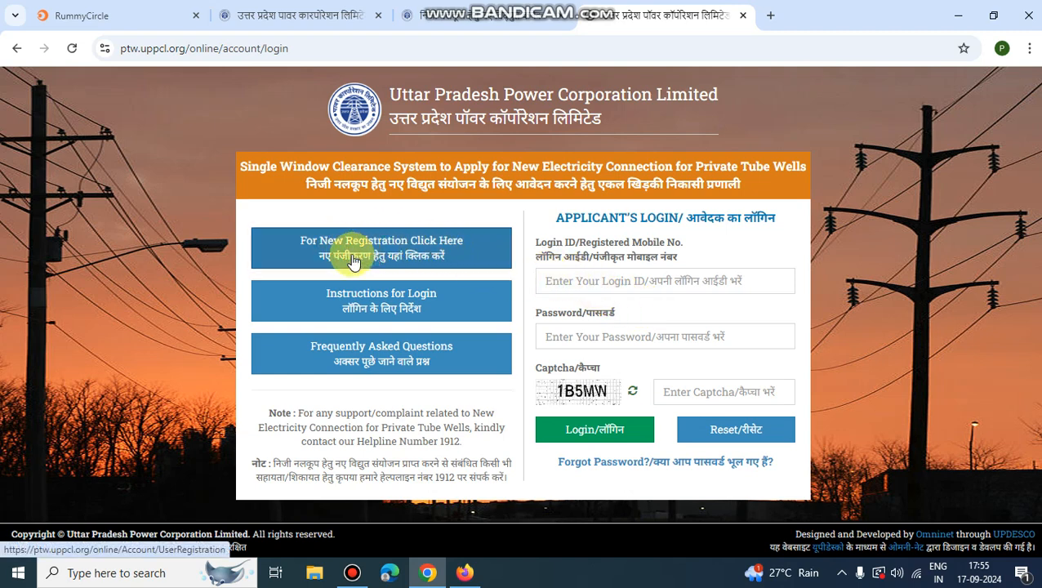
Open the new registration form and choose the applicant's date of birth
click(412, 254)
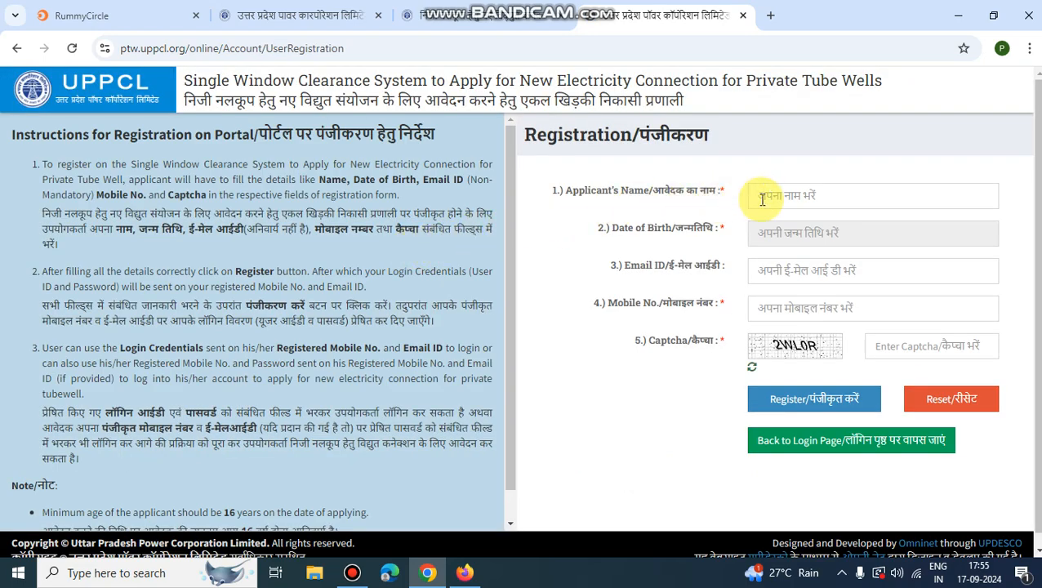
click(768, 196)
click(767, 230)
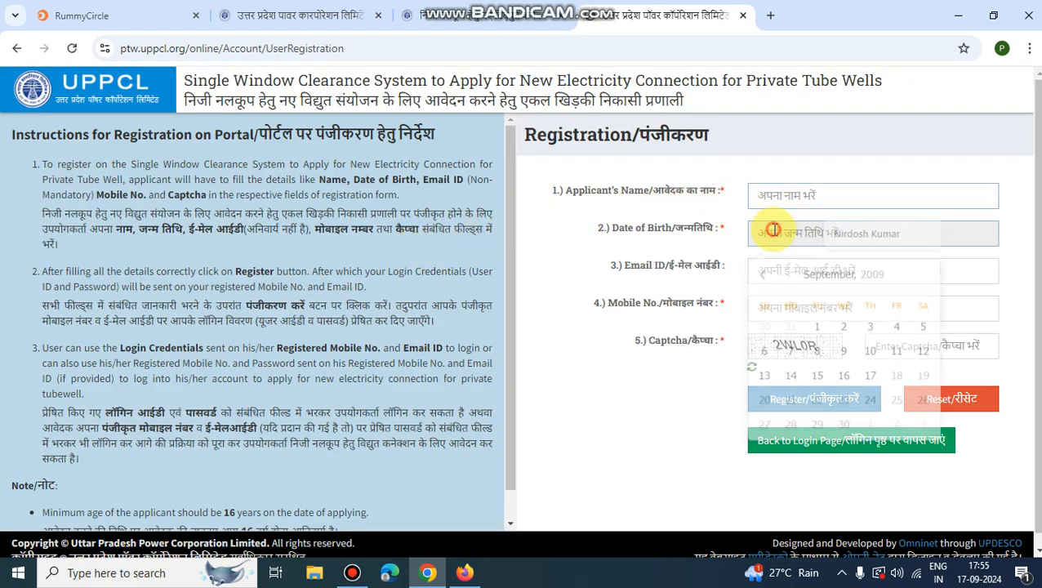
click(709, 241)
click(788, 233)
click(828, 271)
click(764, 273)
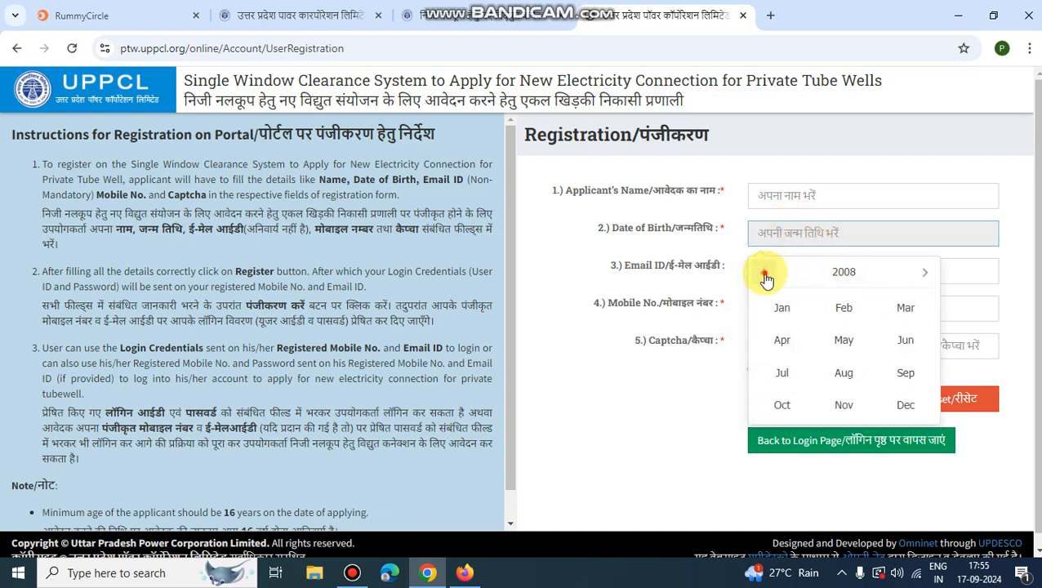
click(763, 273)
click(826, 306)
click(849, 347)
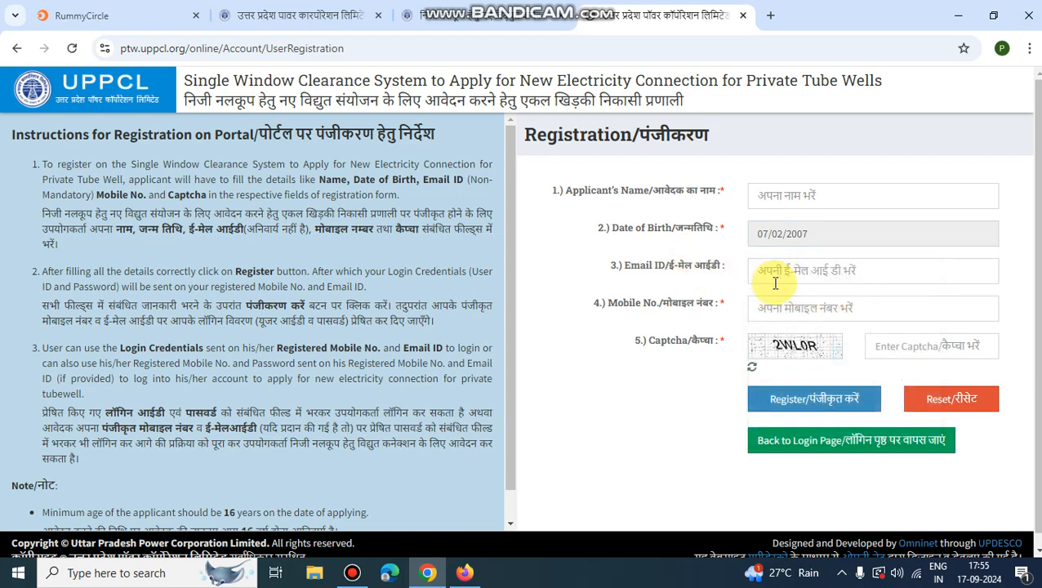
Go through the registration form's email, mobile number and captcha fields, then return to the applicant login page and dismiss its notice
click(771, 272)
click(787, 312)
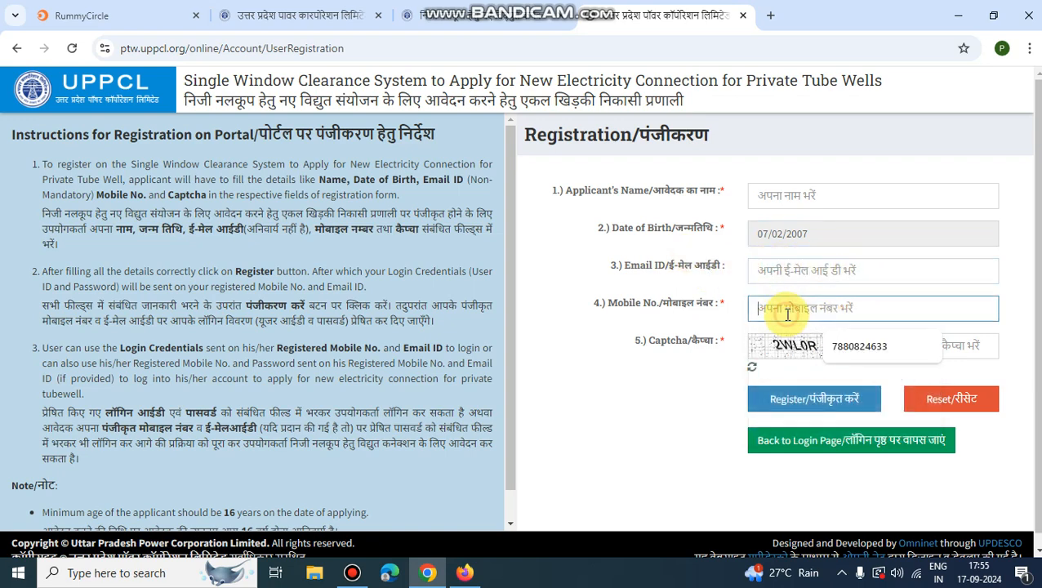
click(966, 347)
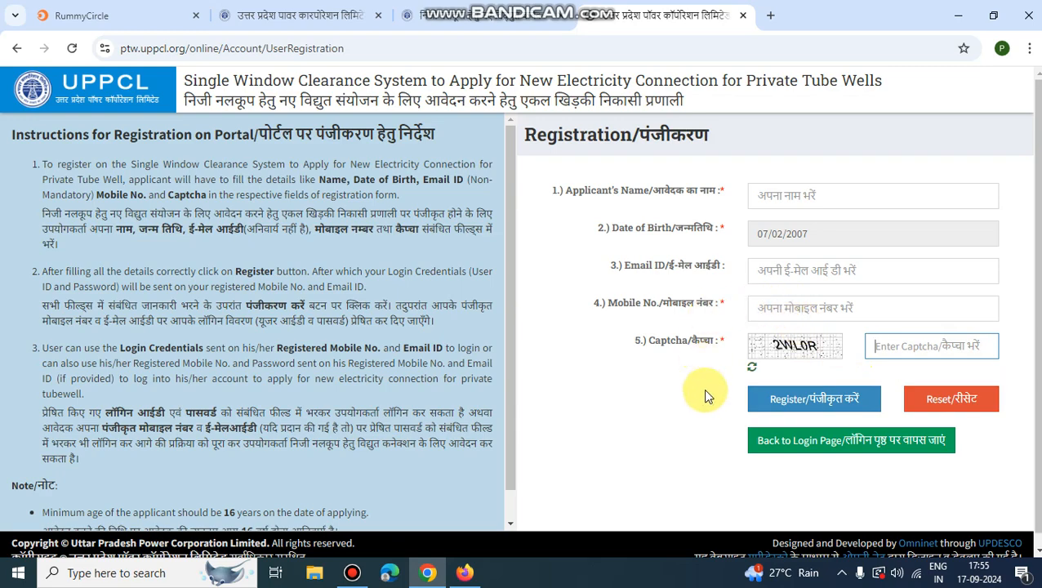
click(816, 445)
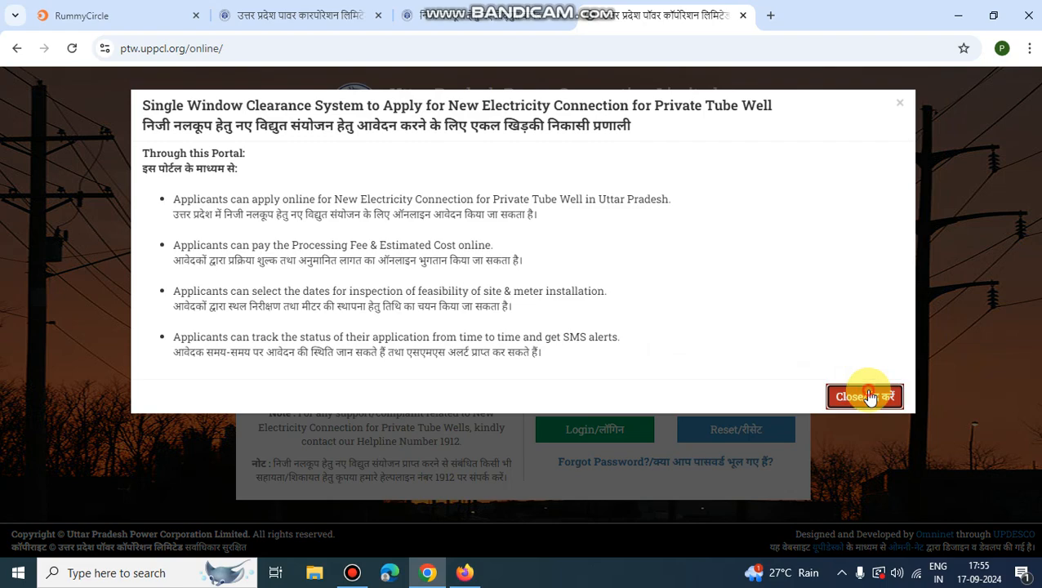
click(867, 397)
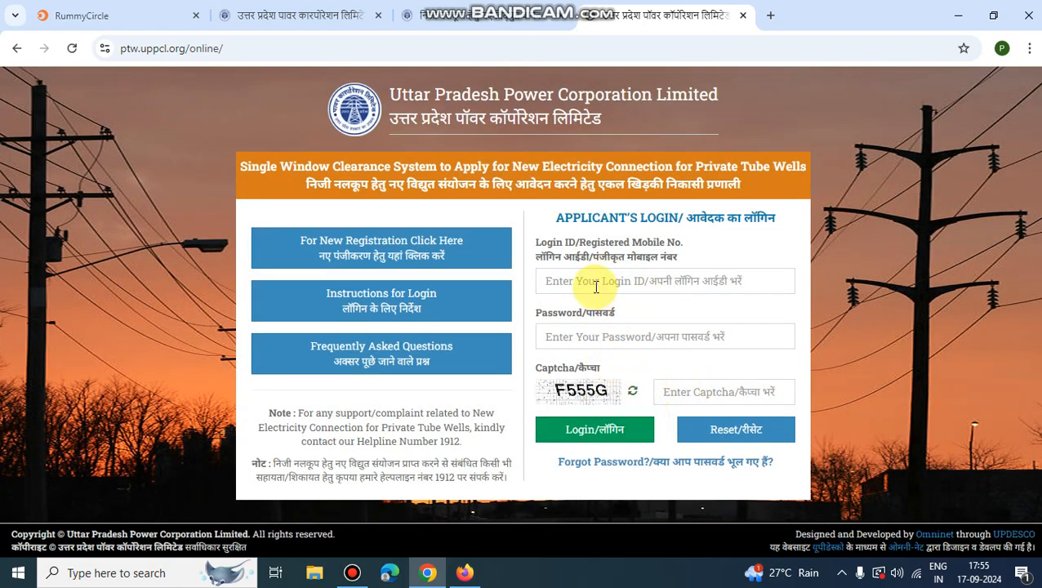
Log in to the applicant portal with the completed login ID, password and captcha
click(352, 571)
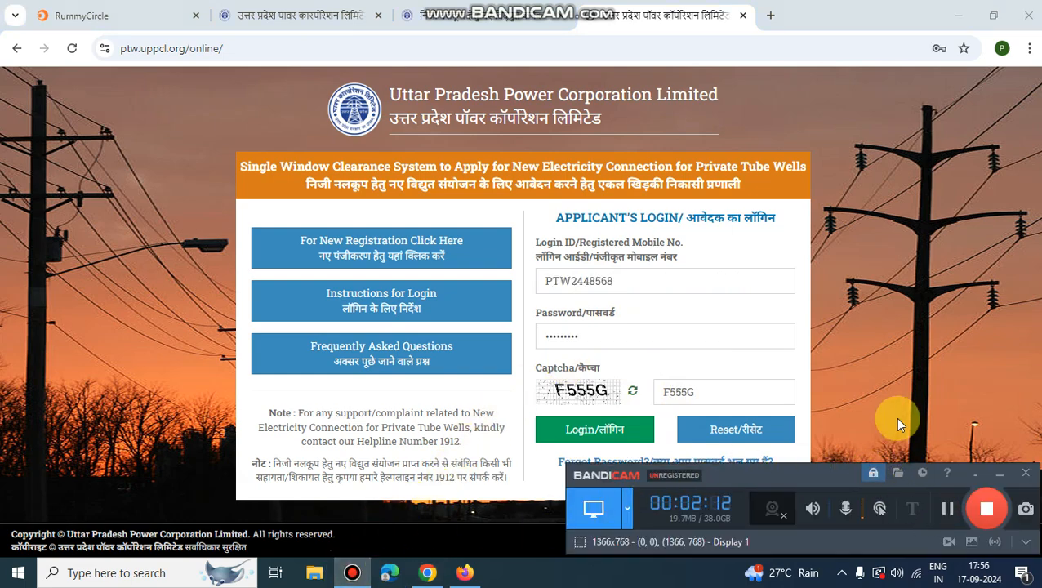
click(895, 418)
click(596, 434)
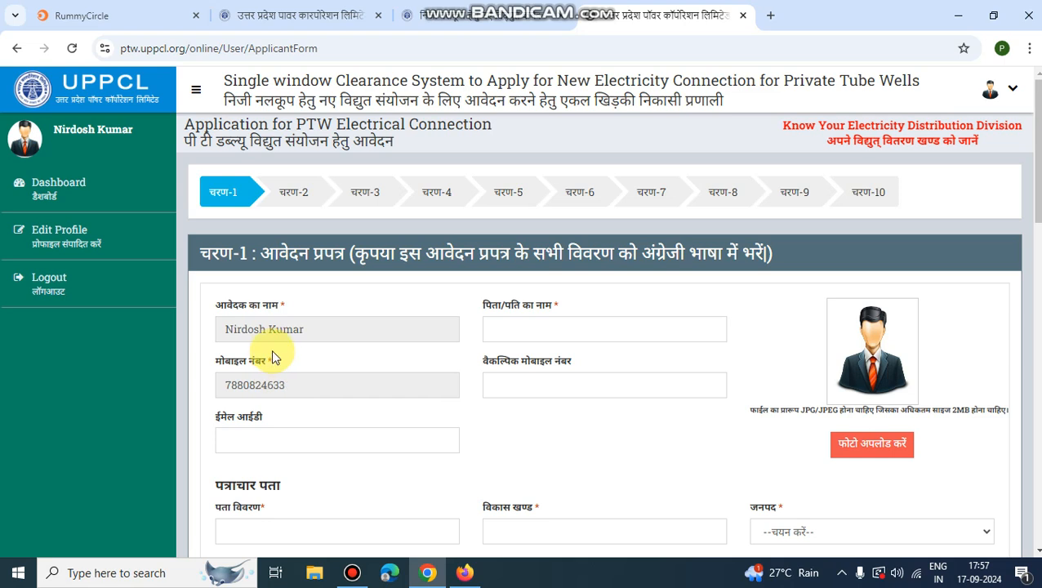
Fill in the father's or husband's name, plus the address details and development block of the correspondence address
click(523, 331)
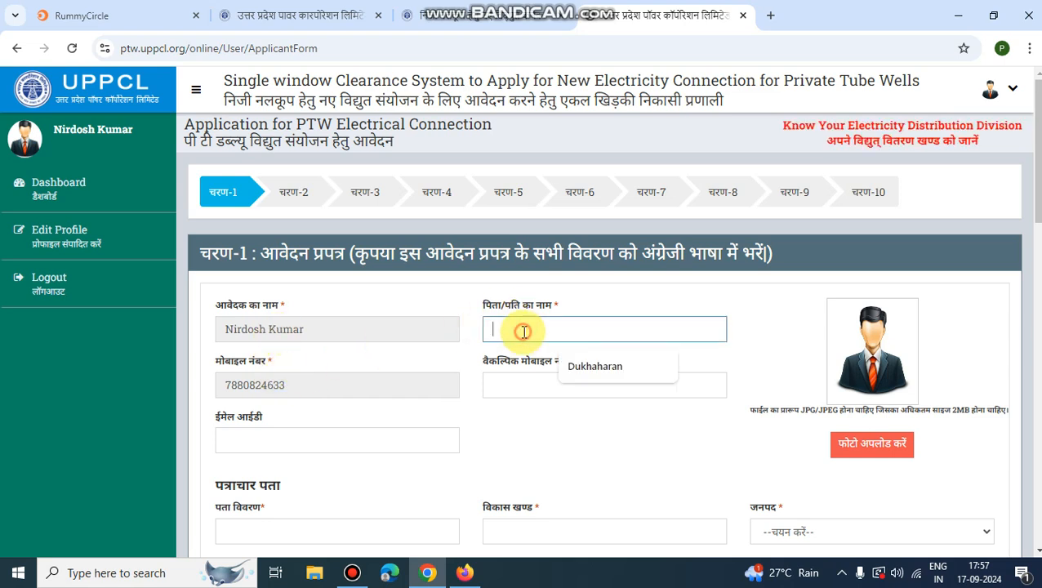
click(582, 366)
scroll(531, 391, down, 1)
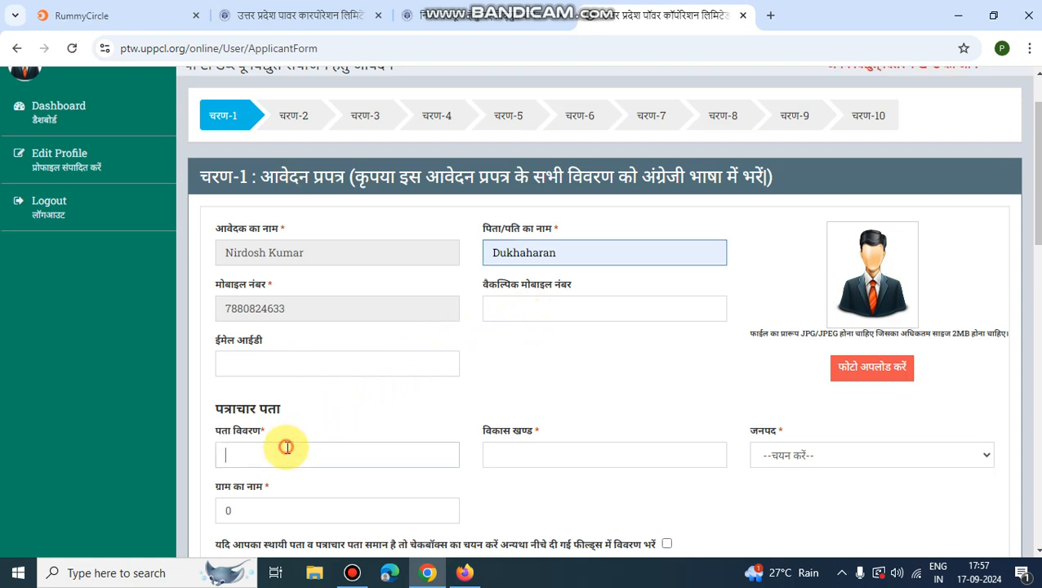
click(337, 492)
click(577, 449)
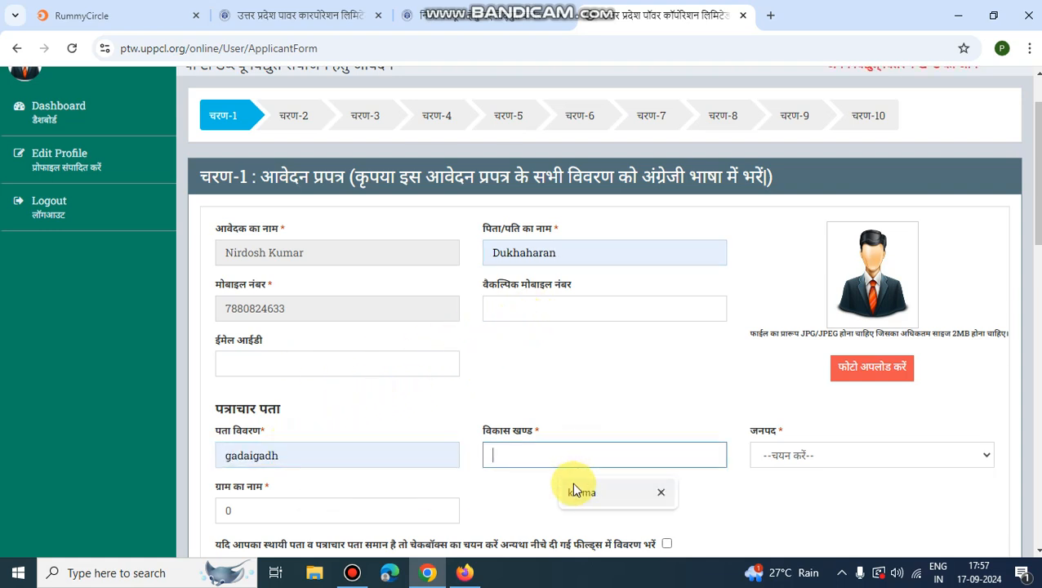
click(582, 491)
Select the applicant's district and fill in the village name for the correspondence address
click(826, 454)
scroll(823, 395, down, 6)
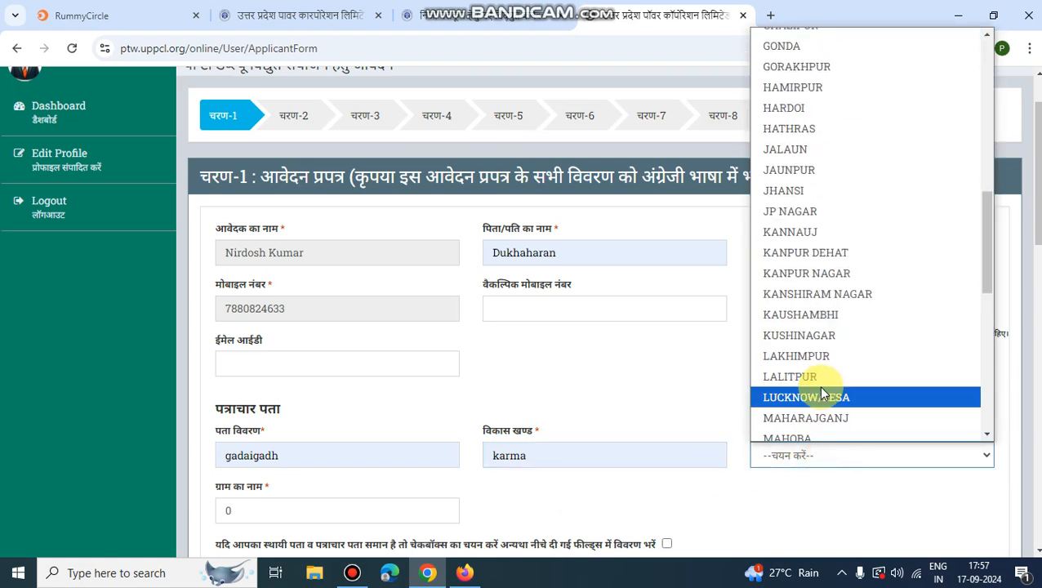
scroll(823, 395, down, 6)
click(823, 369)
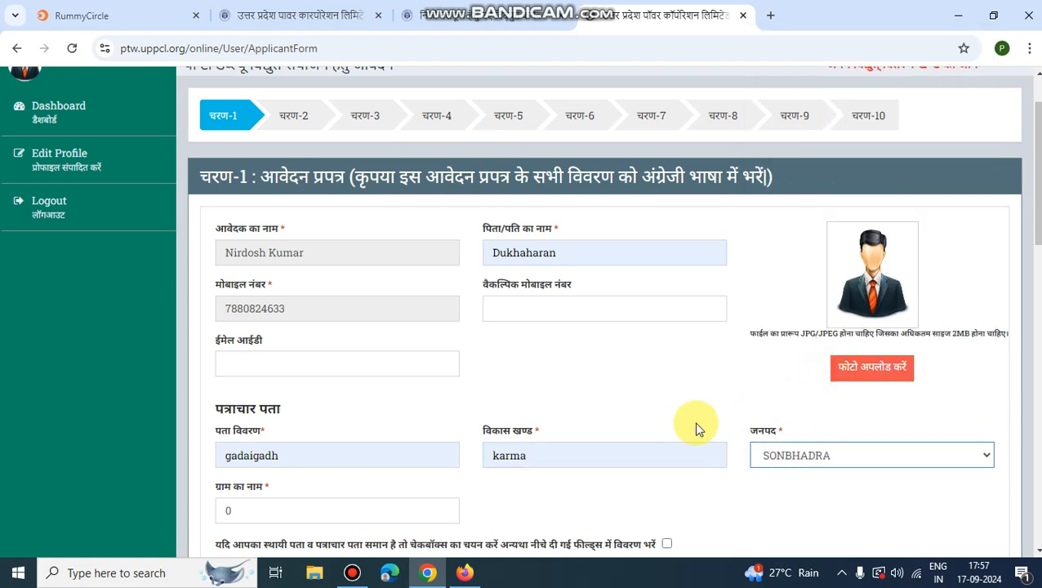
scroll(697, 428, down, 2)
click(258, 358)
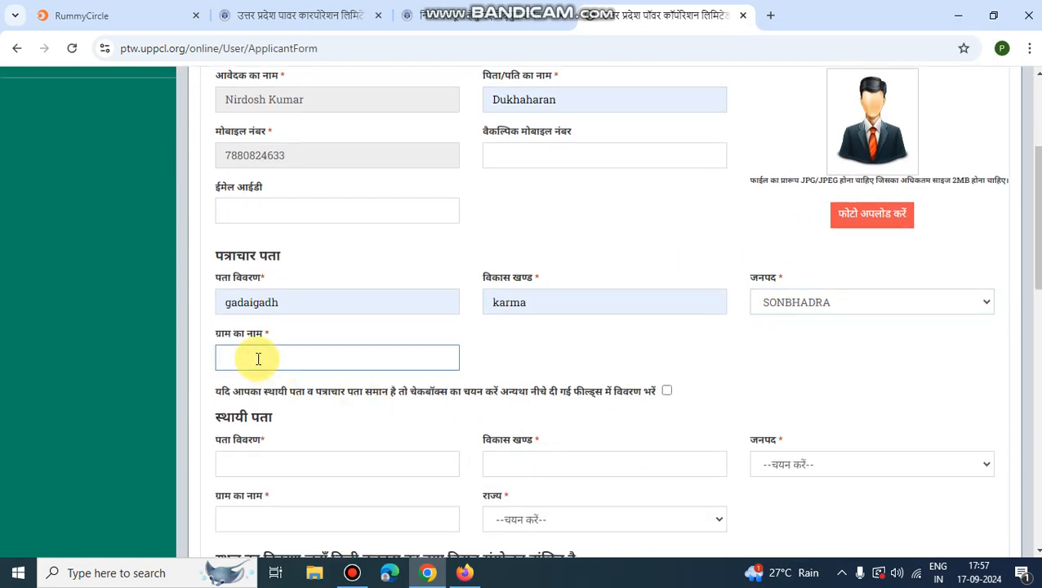
click(318, 397)
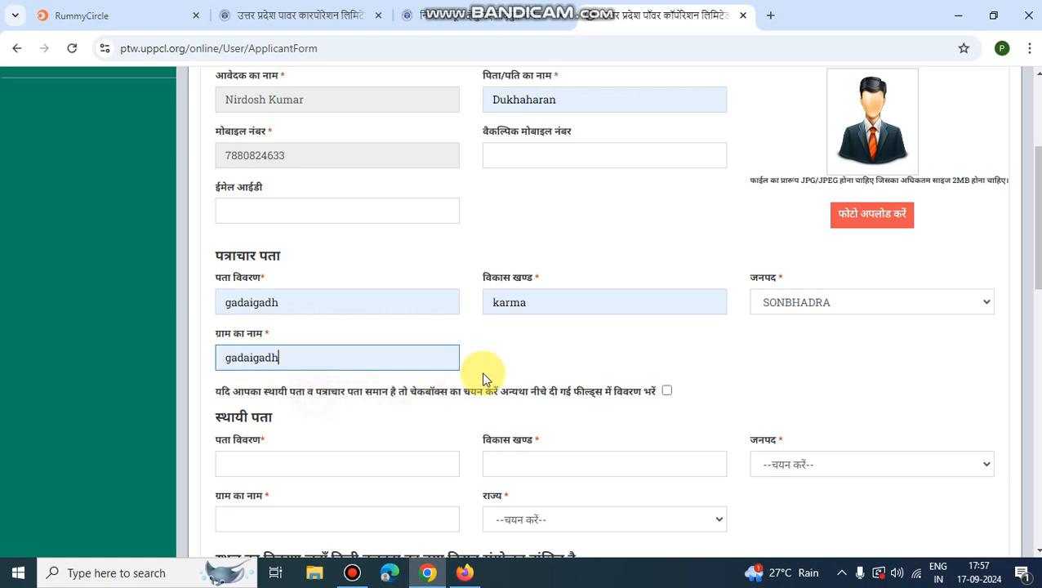
Mark the permanent address as the same as the correspondence address and set its state to Uttar Pradesh
click(667, 392)
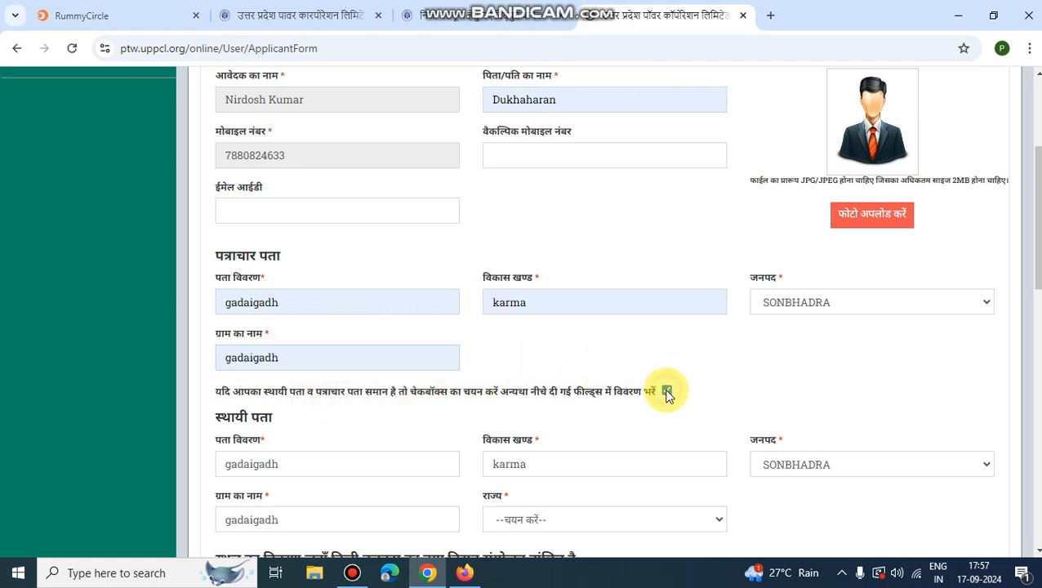
click(572, 524)
scroll(574, 404, down, 5)
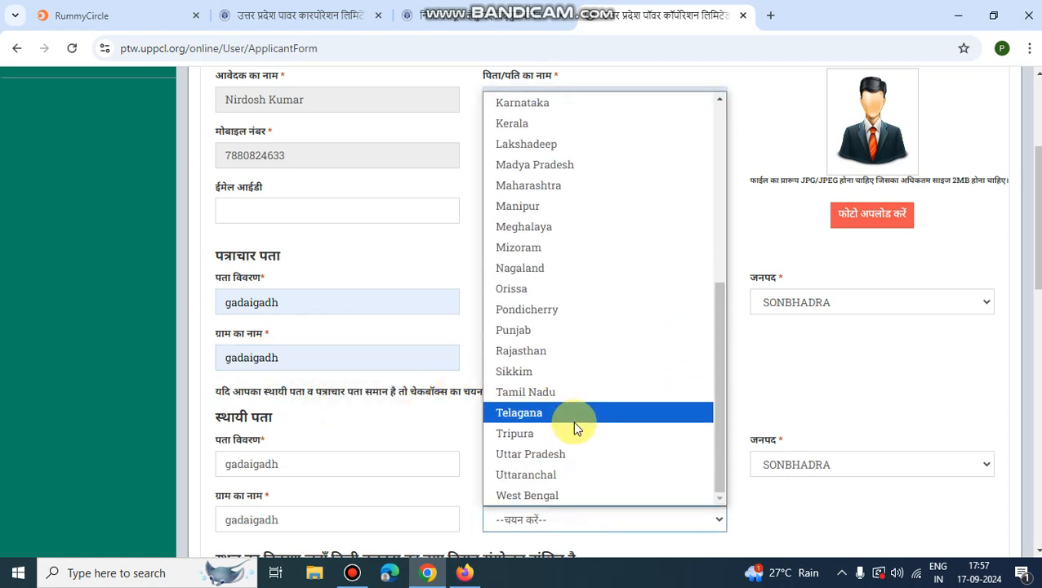
click(561, 452)
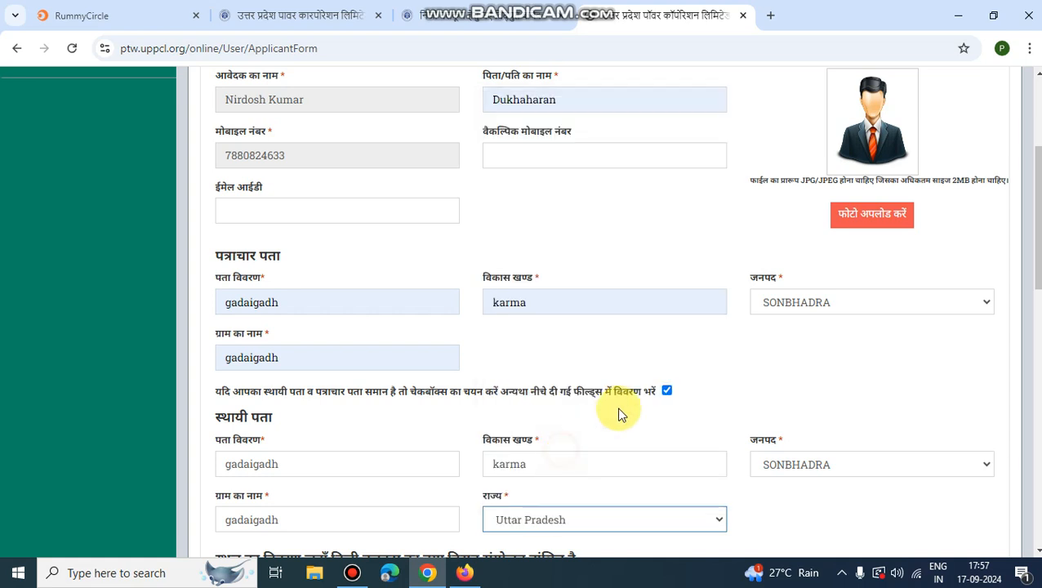
Choose an image file from the computer for the applicant's photo upload
click(873, 219)
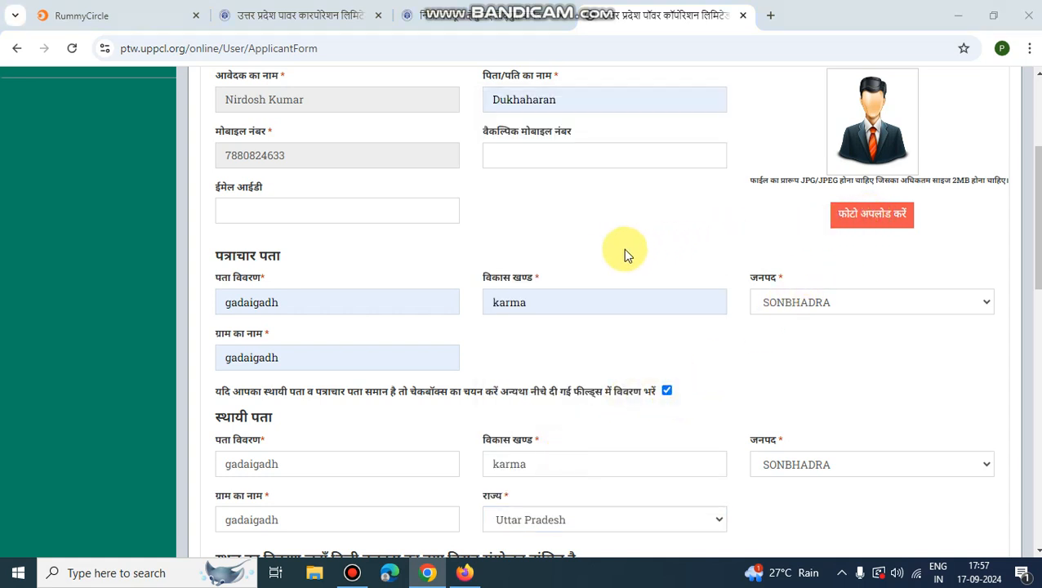
click(365, 138)
double_click(365, 138)
click(190, 124)
double_click(189, 124)
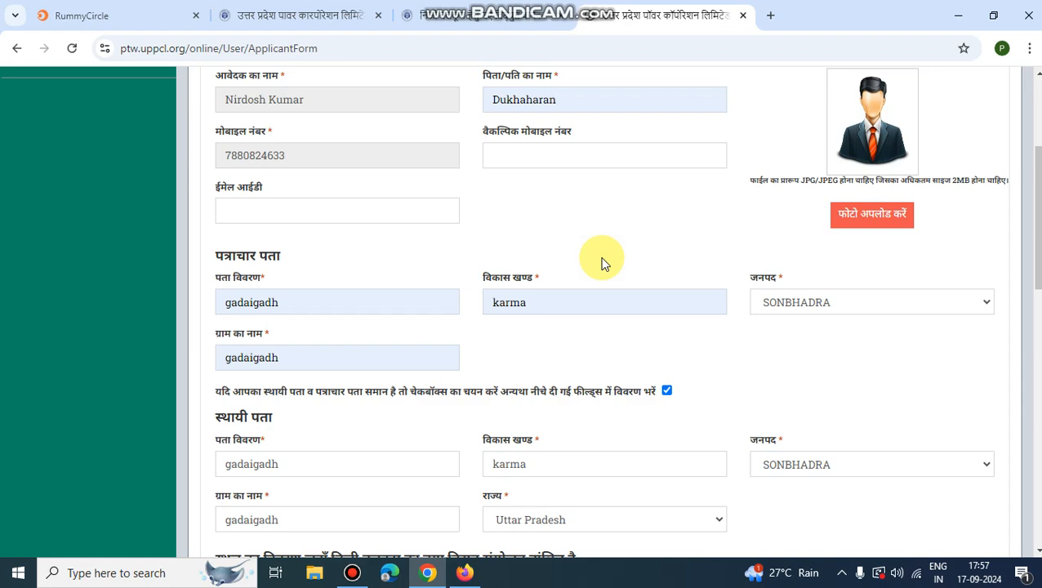
Fill in the tube well site's address and development block, and set its area type to ग्रामीण (rural)
scroll(602, 261, down, 1)
scroll(601, 261, up, 4)
scroll(603, 258, down, 5)
scroll(602, 258, up, 2)
scroll(603, 259, down, 5)
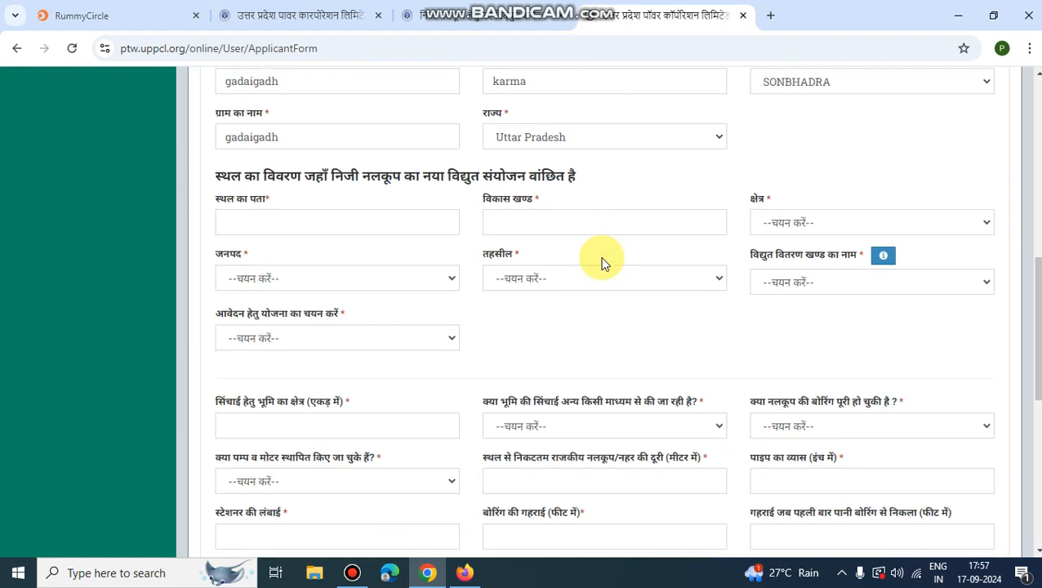
click(281, 223)
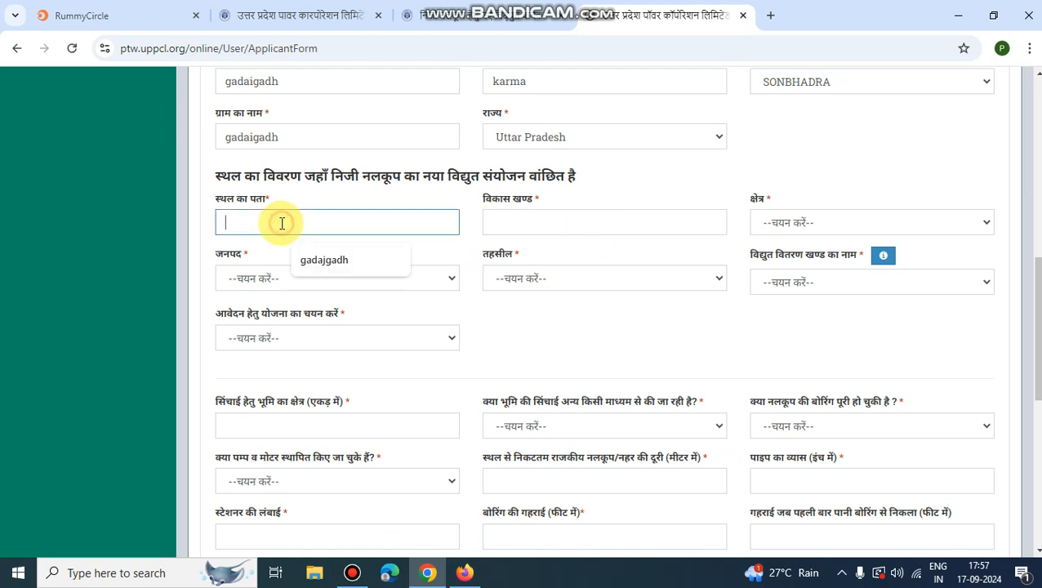
click(319, 259)
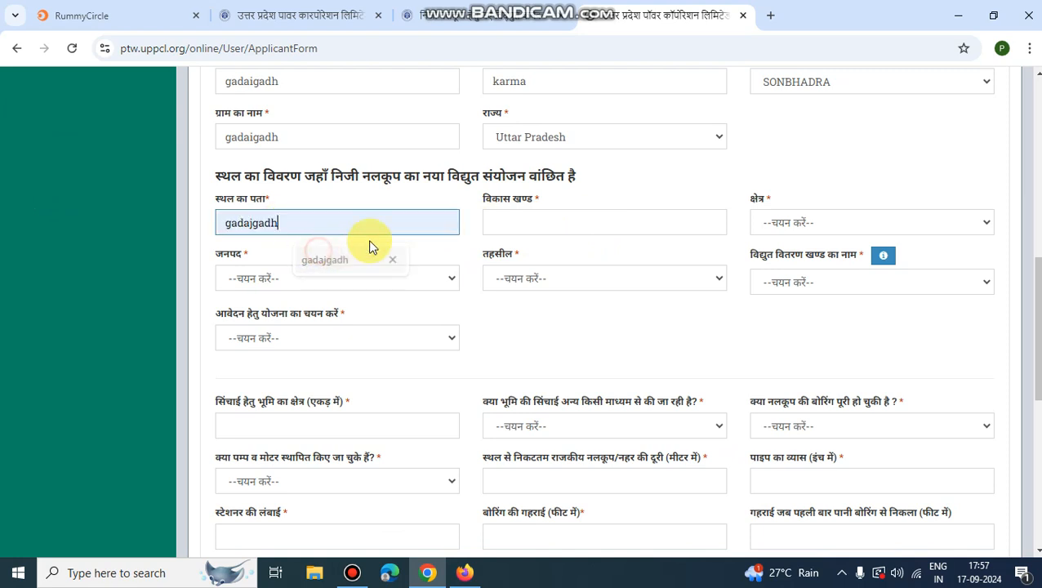
click(530, 218)
click(580, 260)
click(798, 221)
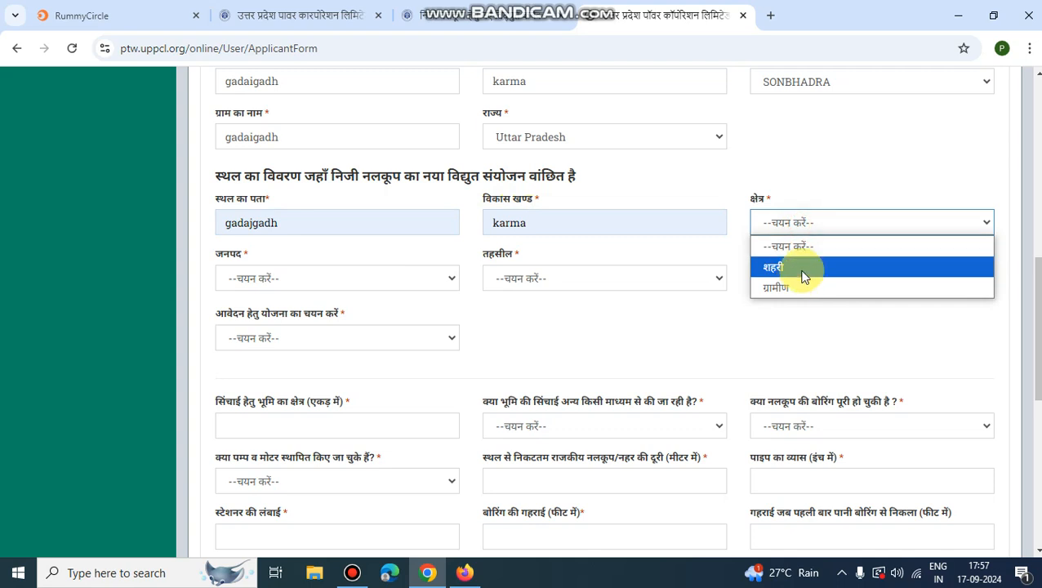
click(790, 286)
Select the district and tehsil of the tube well site
click(327, 278)
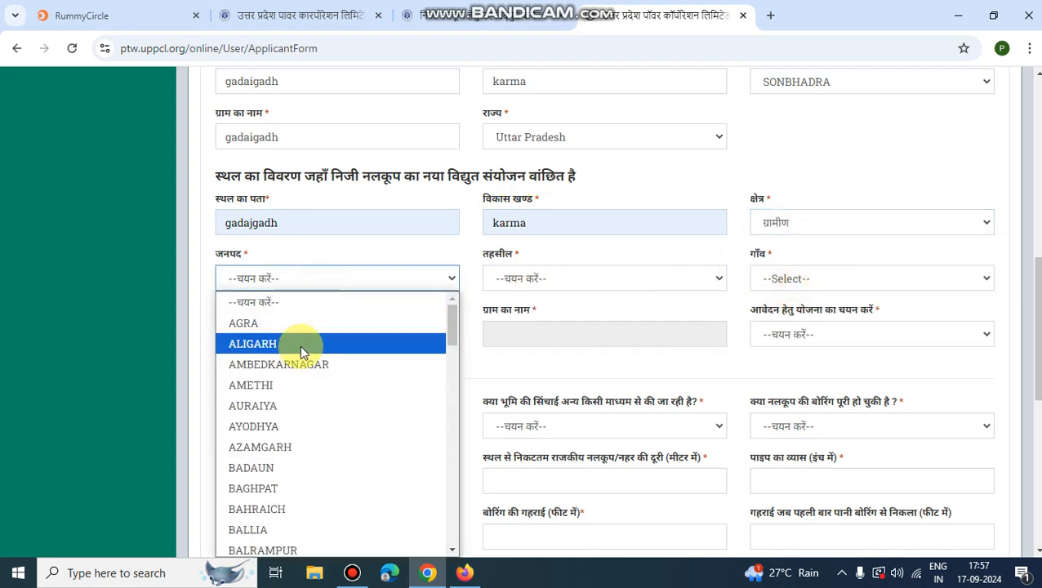
scroll(332, 395, down, 12)
scroll(333, 396, down, 2)
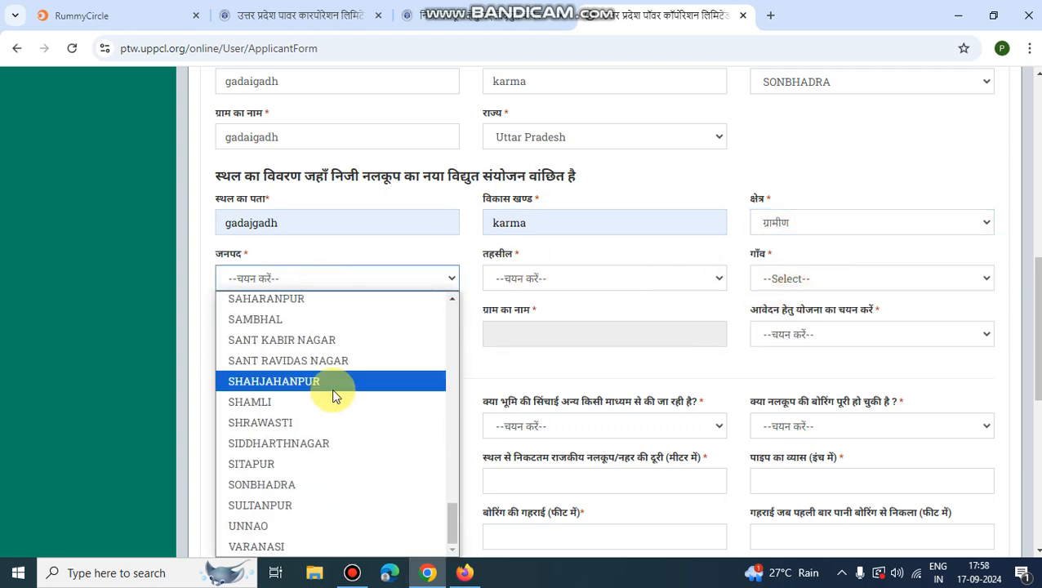
click(302, 483)
click(553, 281)
click(555, 342)
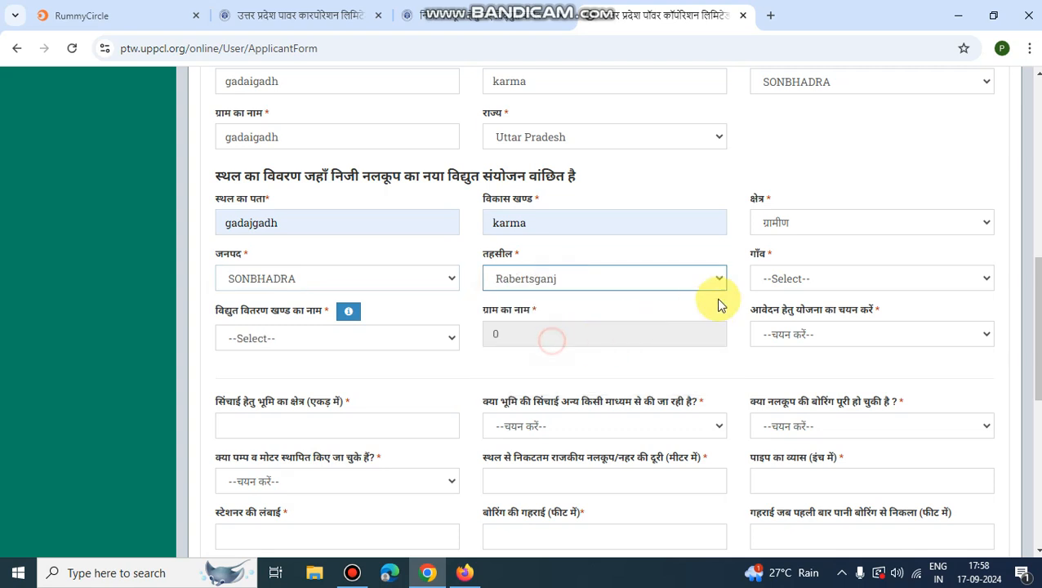
Find and select the tube well site's village among the tehsil's villages
click(777, 280)
text(garh)
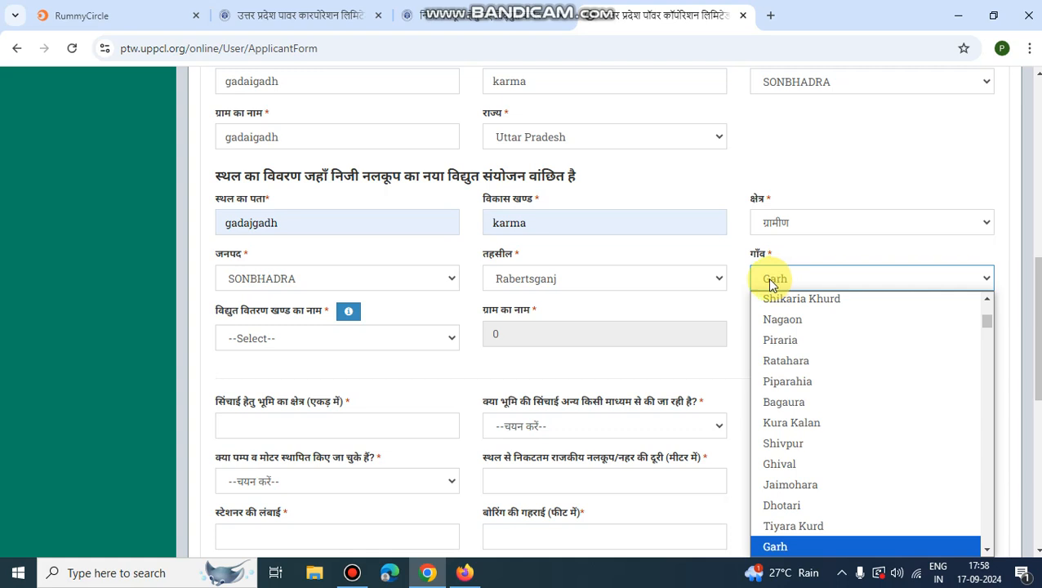
key(g)
key(g)
key(g)
key(g)
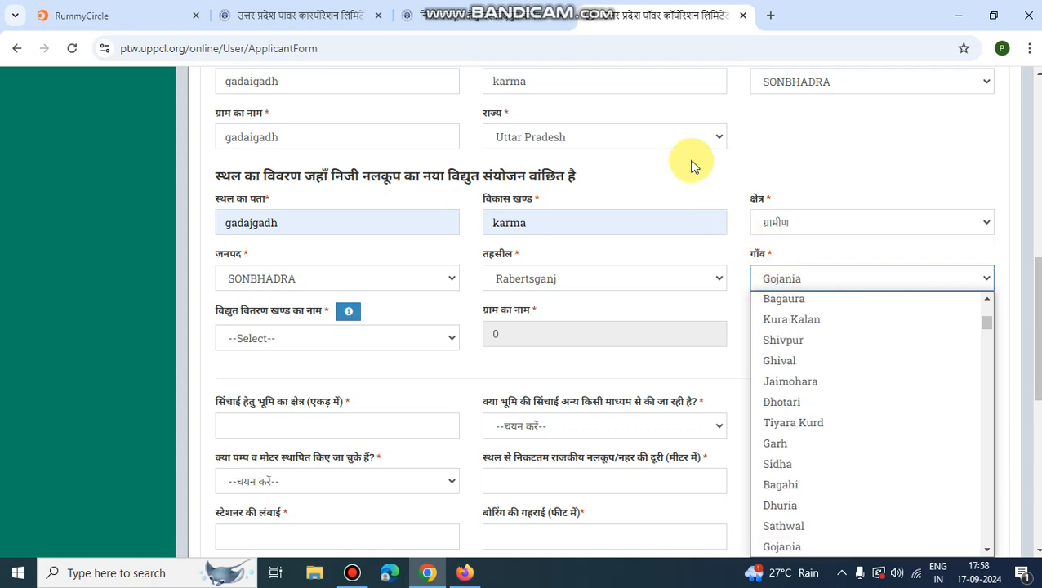
key(g)
key(g)
key(g)
key(g)
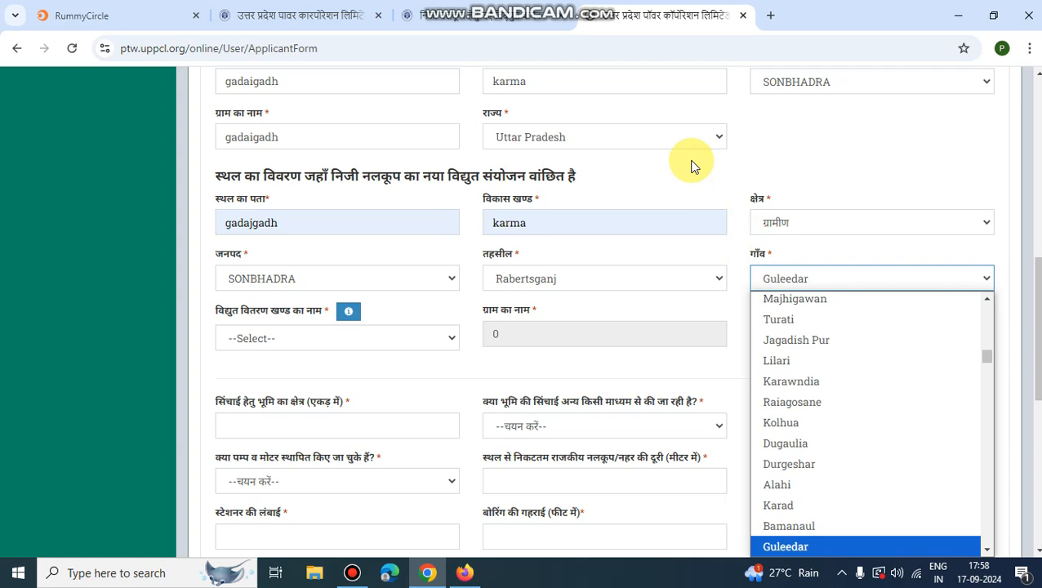
key(g)
key(g)
key(g)
key(g)
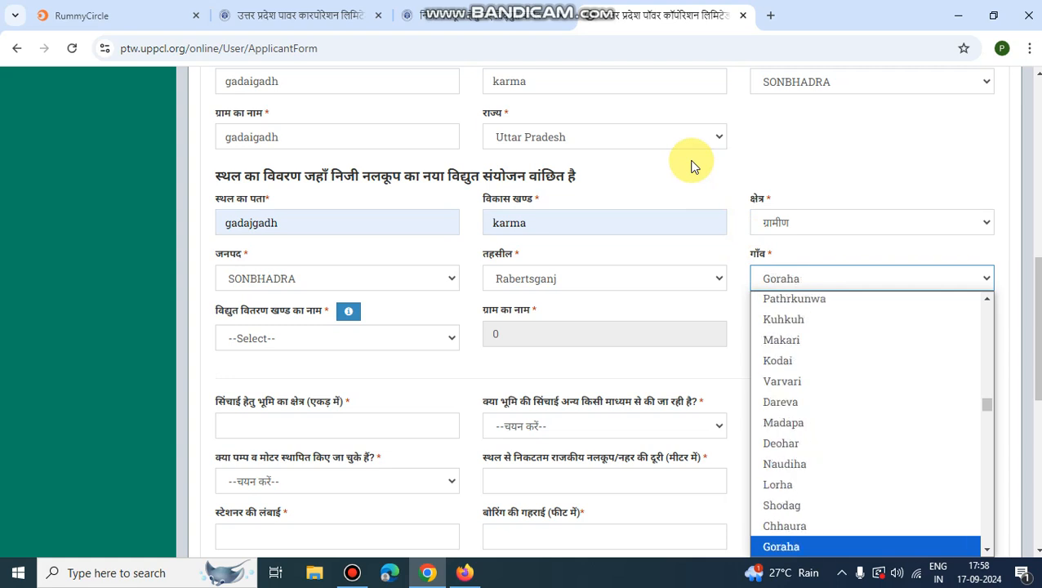
key(g)
key(g)
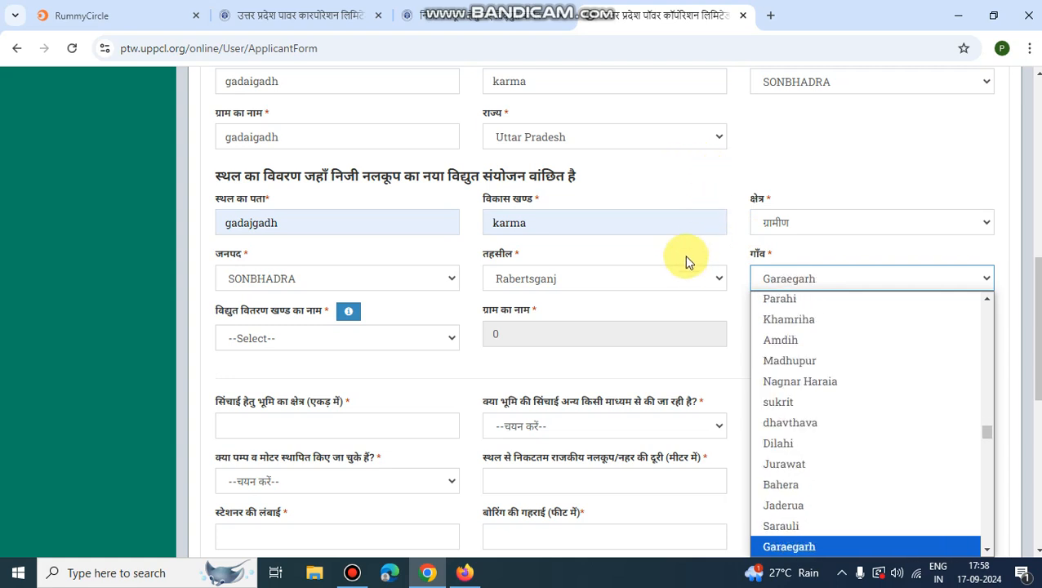
key(Return)
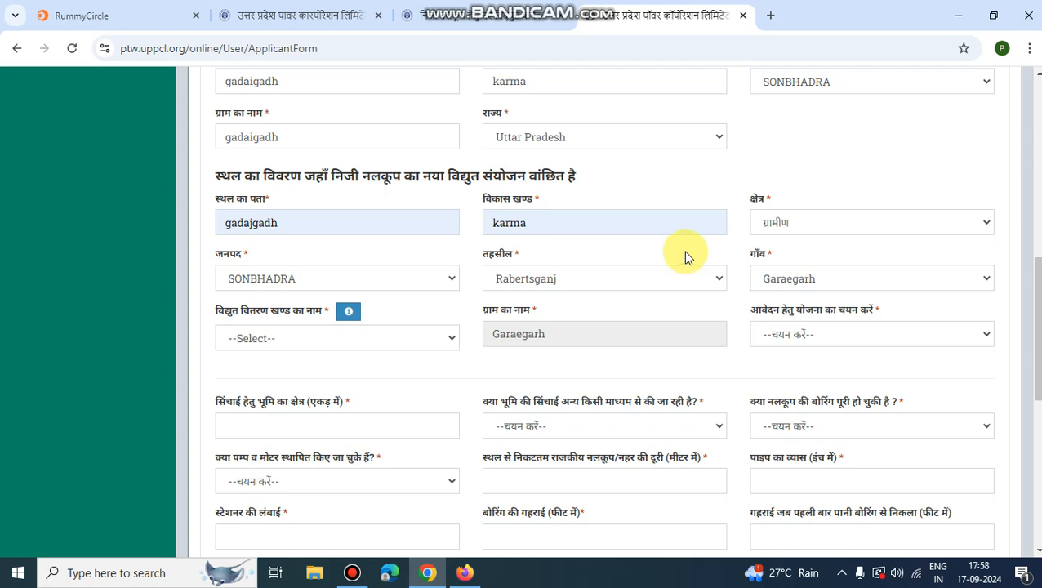
Set the electricity distribution division to EDD ROBERTSGANJ and the application scheme to पूर्ण जमा योजना
click(283, 338)
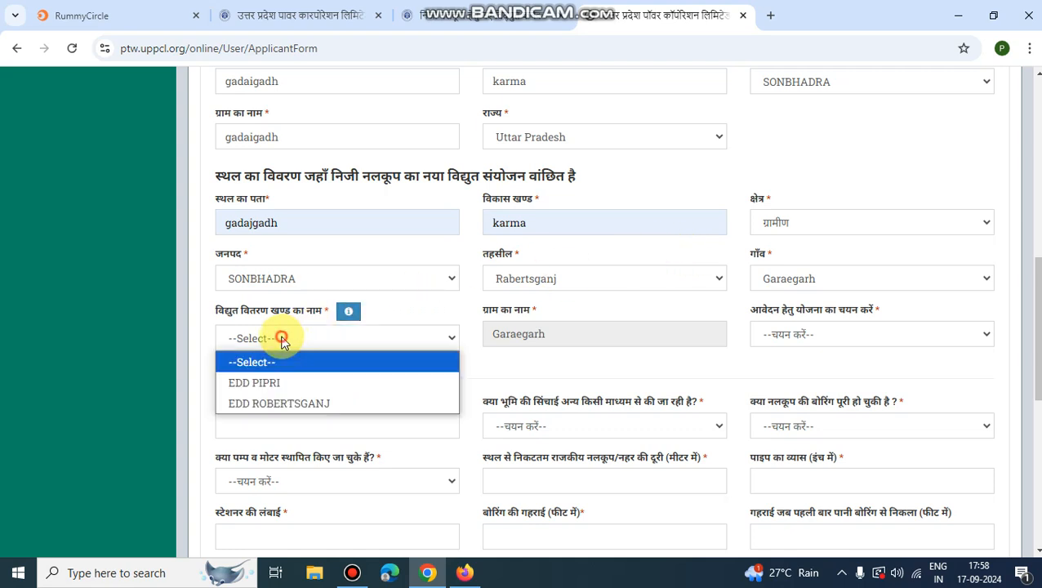
click(294, 403)
mouse_move(354, 315)
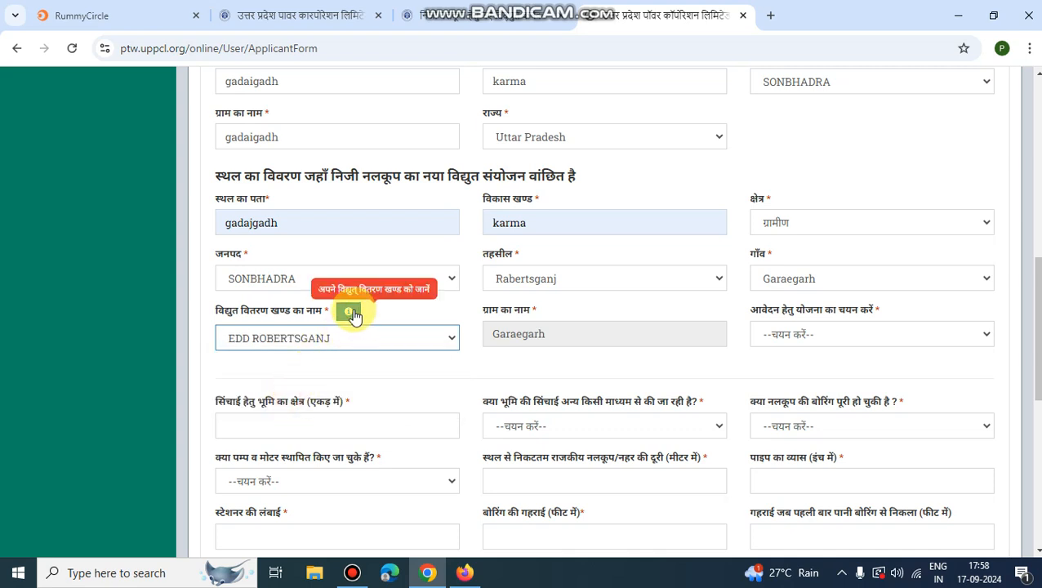
click(798, 337)
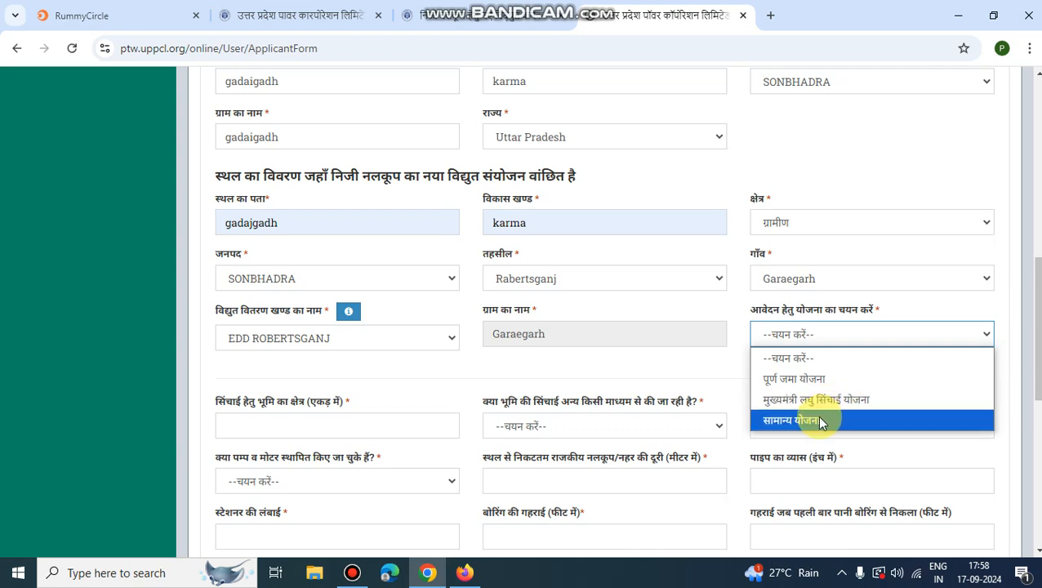
click(818, 378)
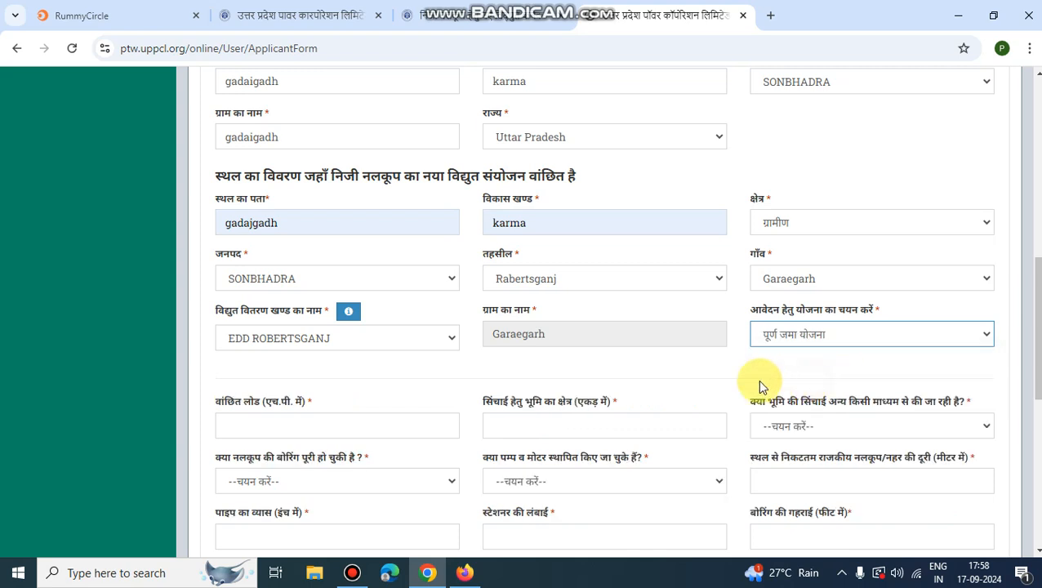
Set the required load to 3 HP and the land area for irrigation to 2 acres
click(304, 423)
text(3)
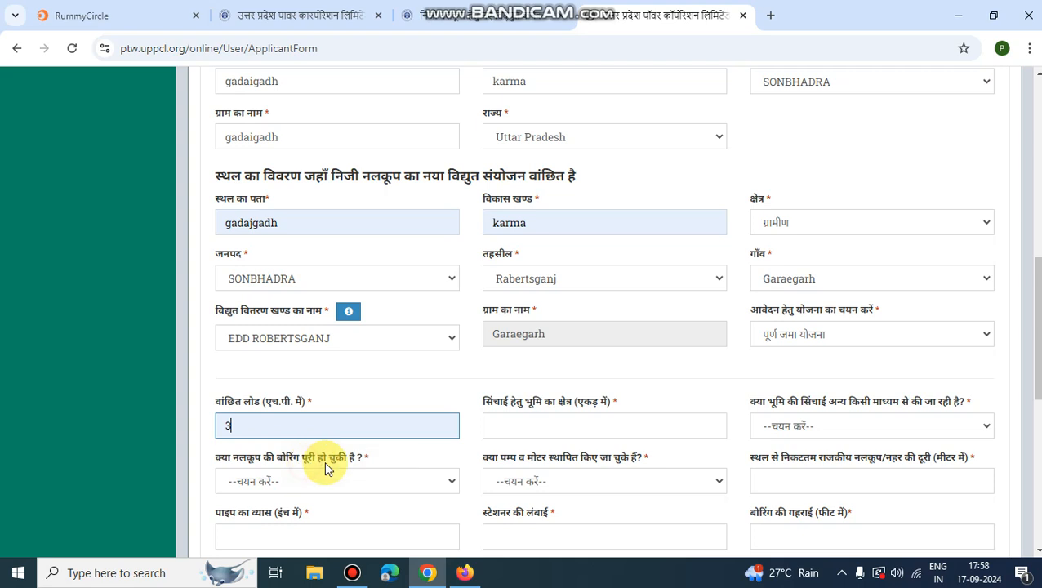
click(544, 428)
text(2)
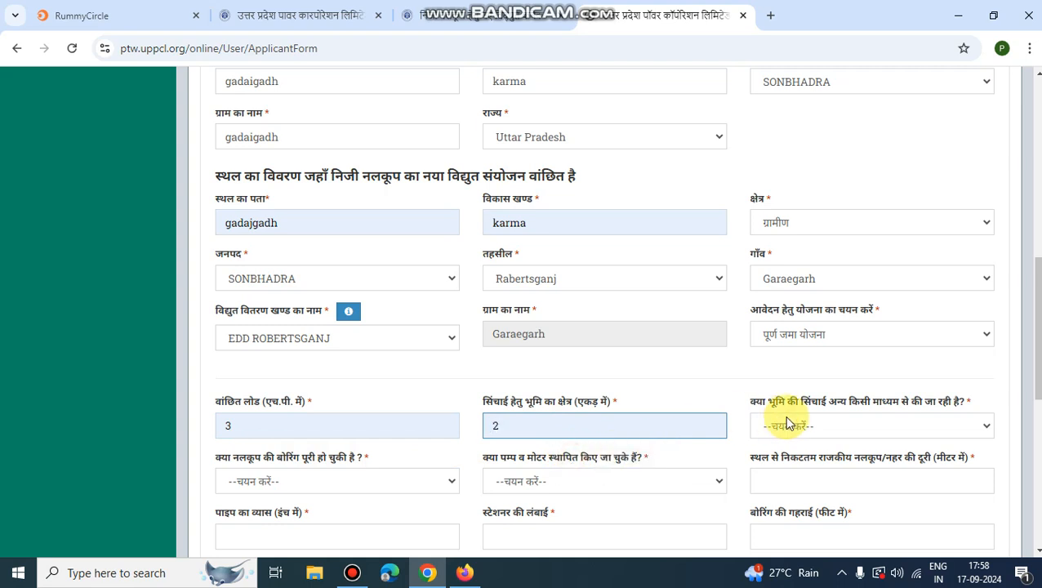
Answer हाँ (yes) to irrigation by another source, boring completed, and pump and motor installed
scroll(784, 422, down, 2)
click(824, 274)
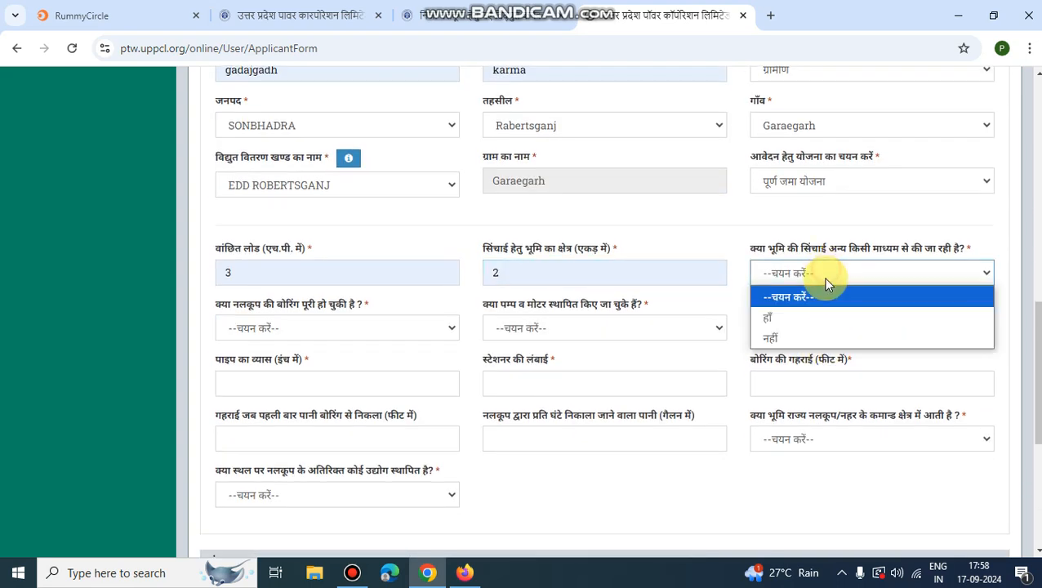
click(796, 318)
click(347, 330)
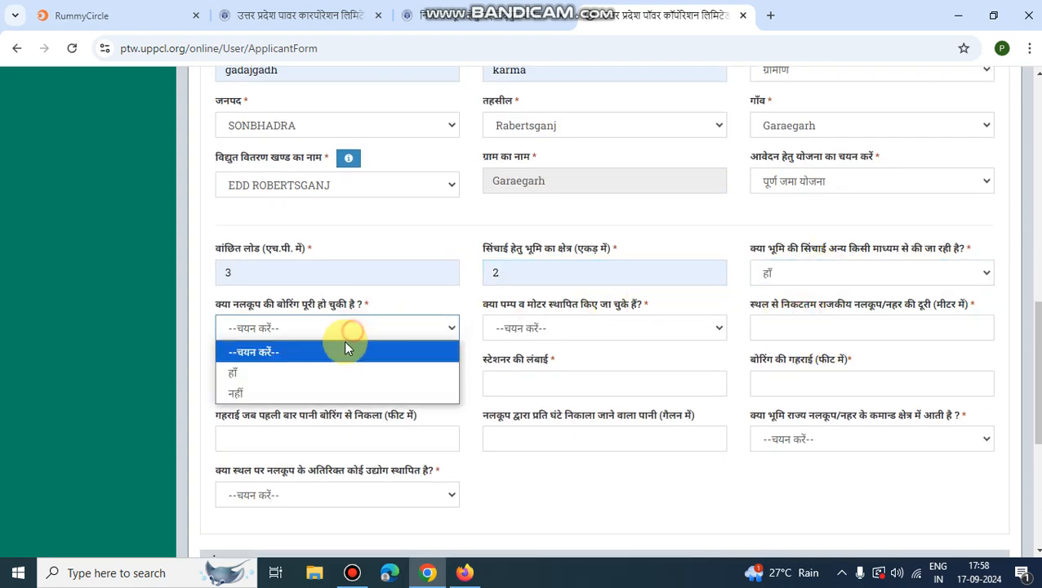
click(331, 372)
click(524, 330)
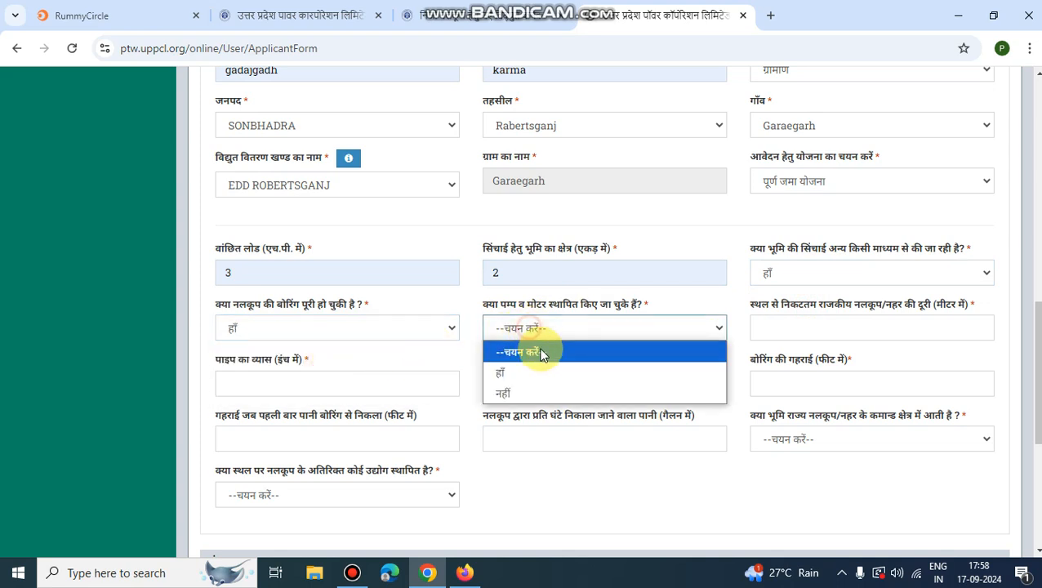
click(531, 372)
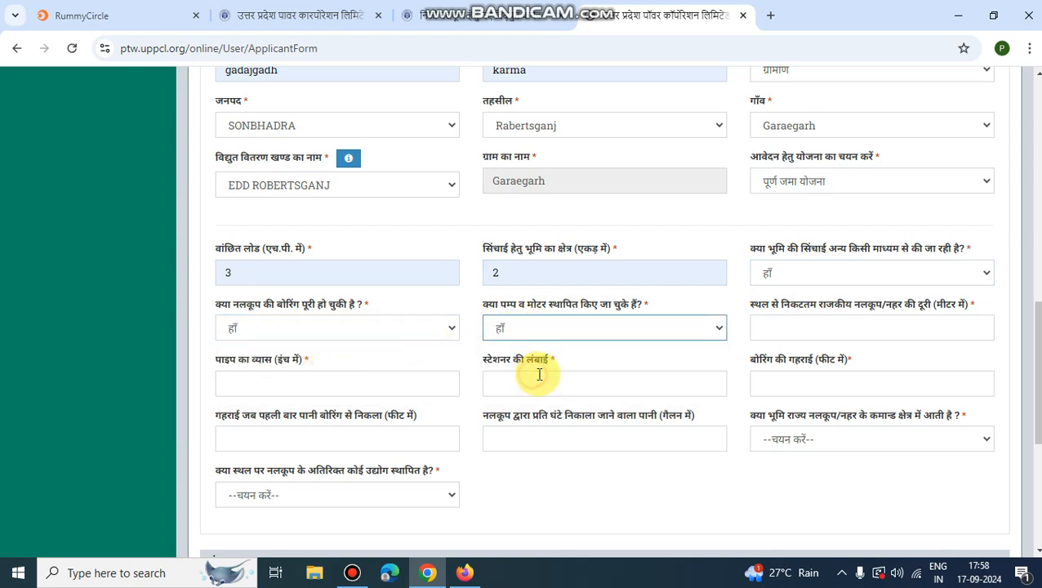
Set the distance to the nearest state tube well or canal to 1000 metres and the pipe diameter to 7 inches
click(784, 327)
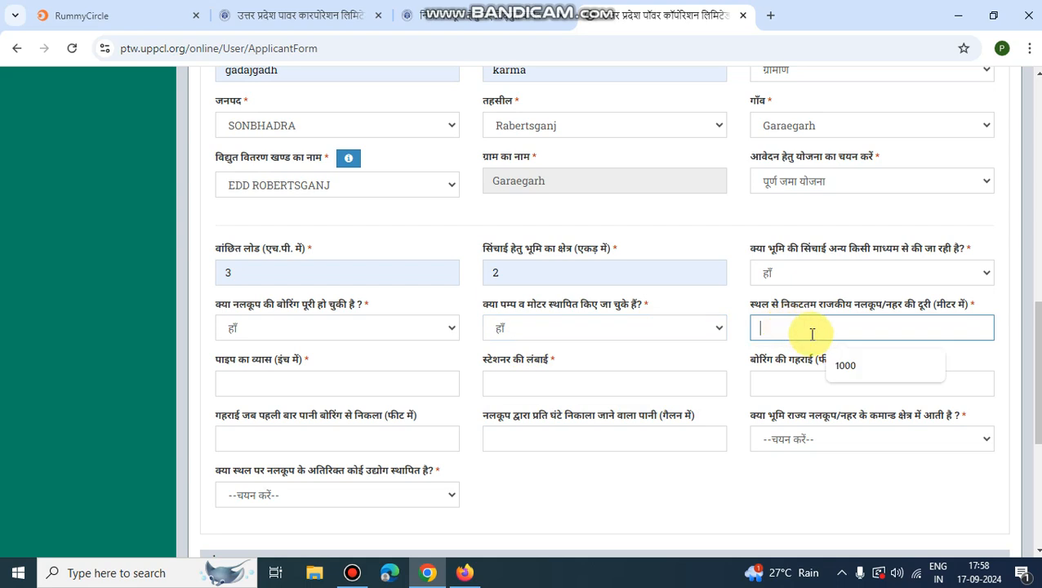
click(843, 365)
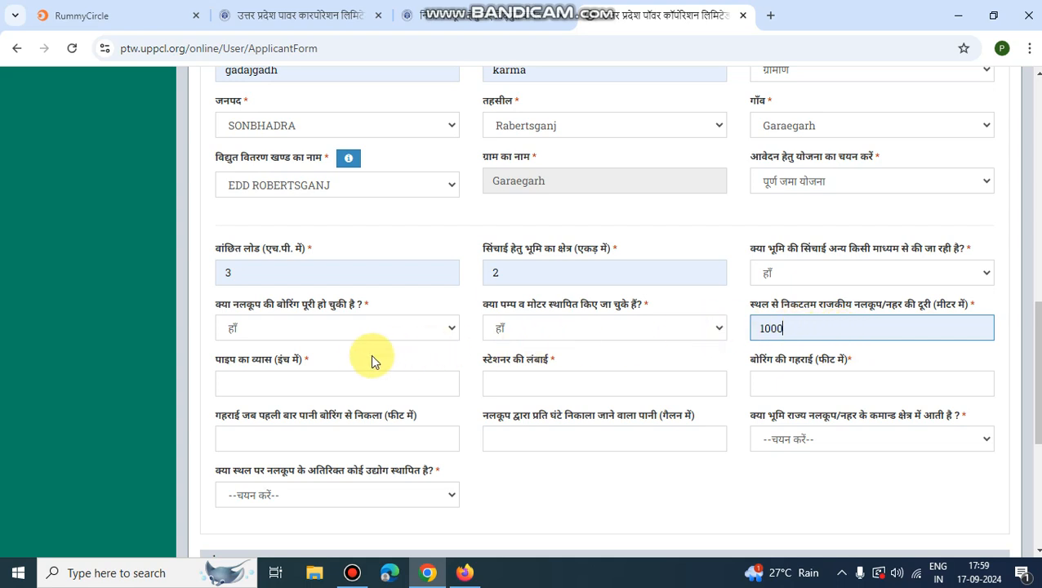
click(288, 382)
text(7)
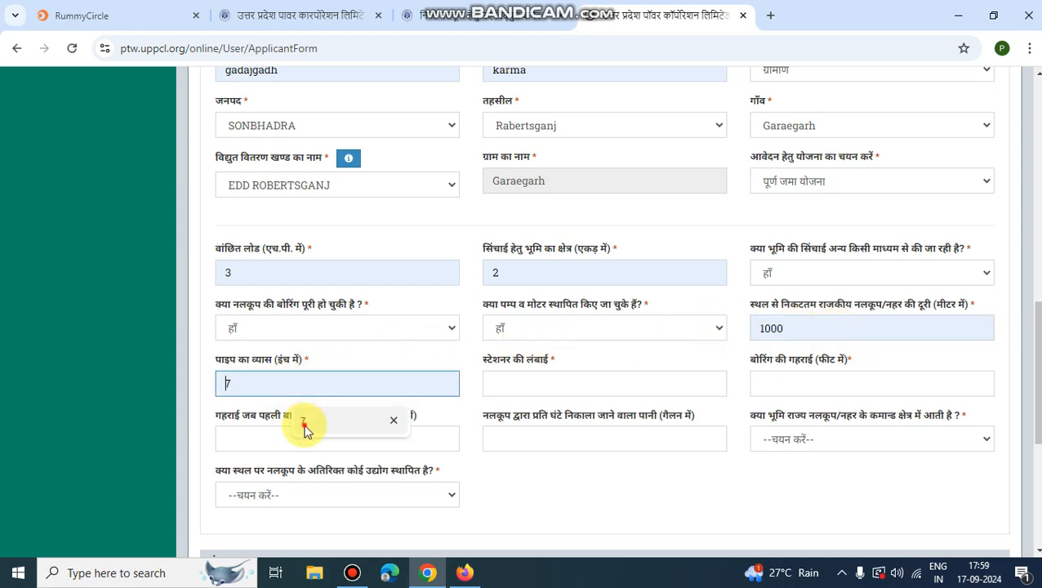
Set the strainer length (स्टेशनर की लंबाई) to 25 and the boring depth to 280 feet
click(527, 393)
click(572, 421)
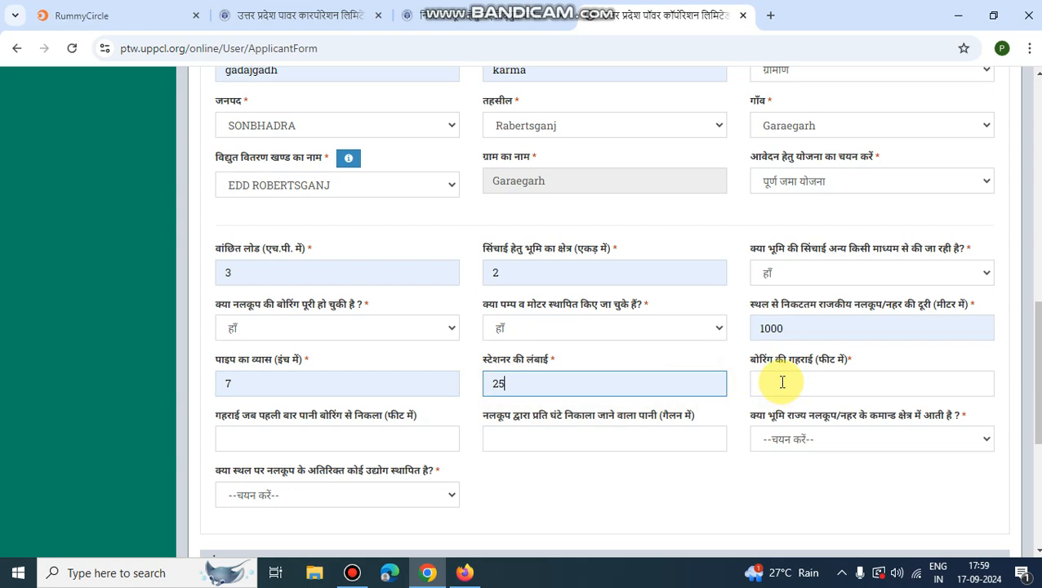
click(786, 385)
click(849, 423)
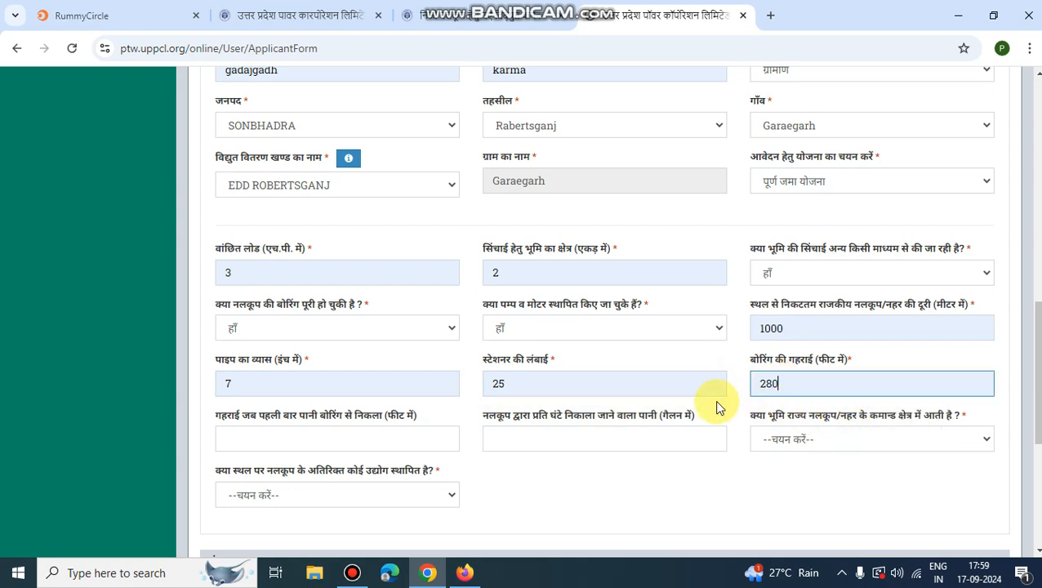
Answer नहीं (no) to the land lying in a state tube well or canal command area and to other industry on the site
scroll(610, 400, down, 1)
click(780, 366)
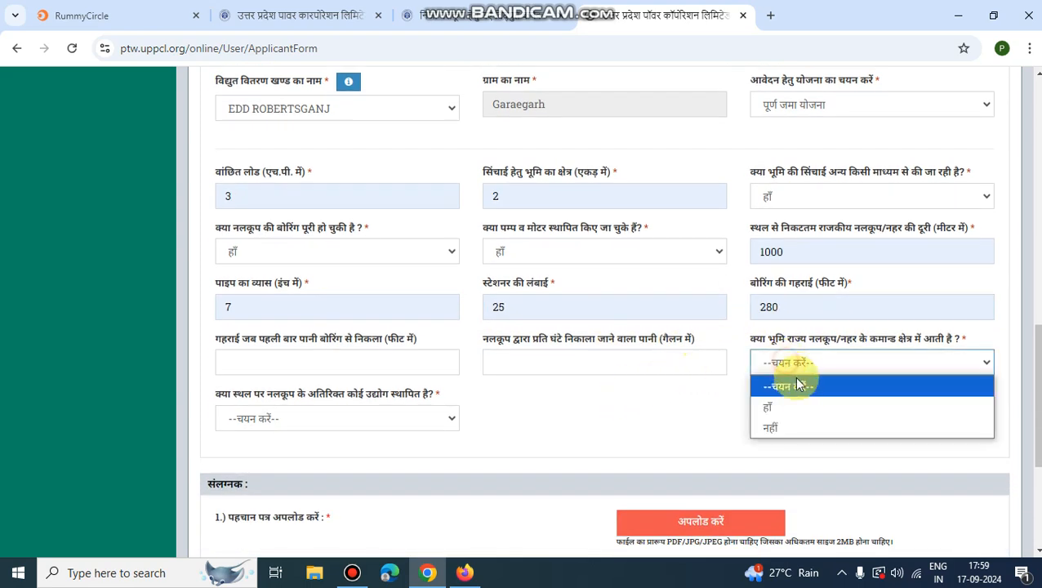
click(786, 425)
click(363, 418)
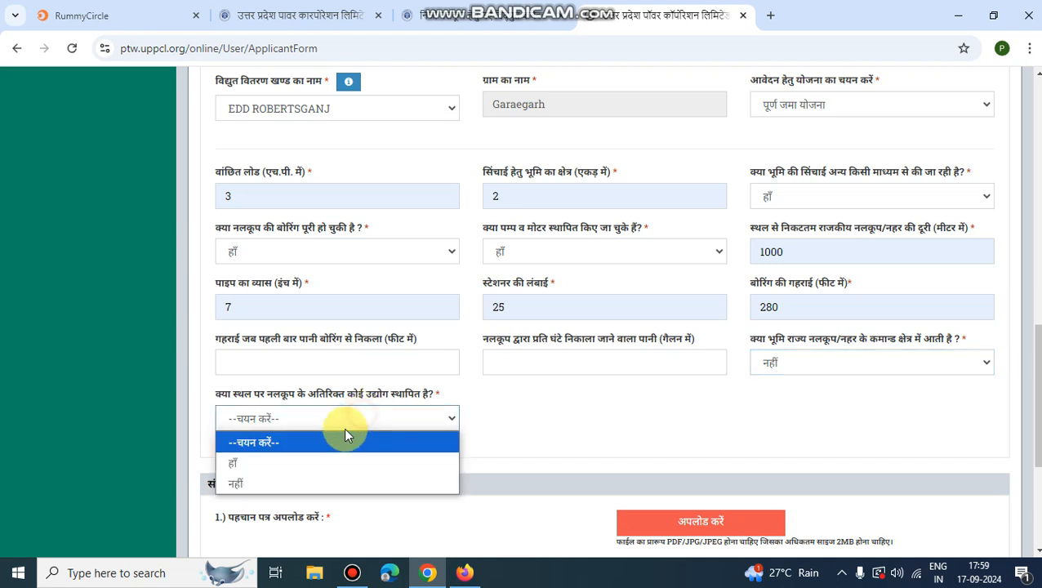
click(281, 481)
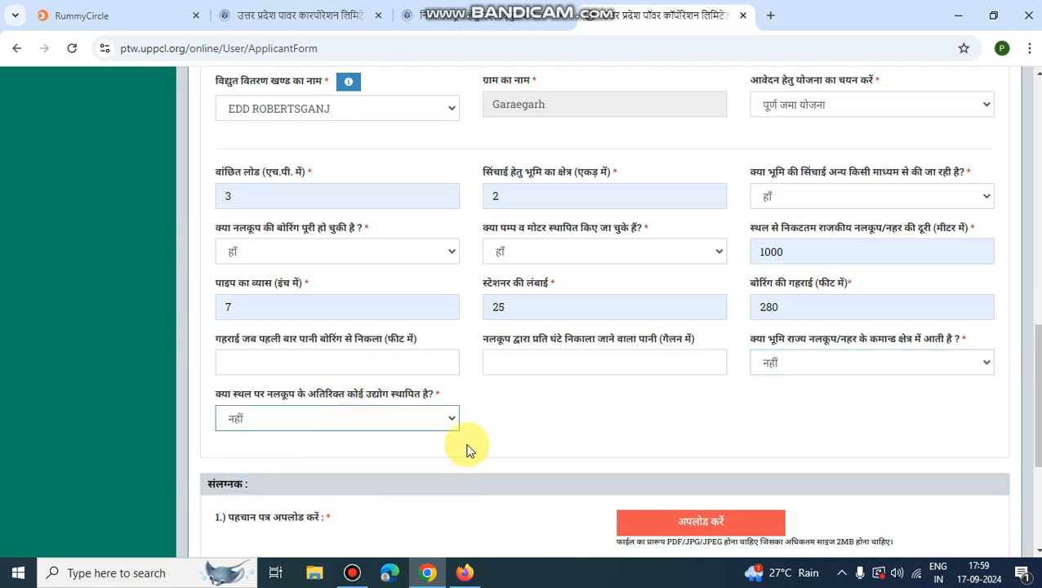
Upload the image file 2 as the identity proof (पहचान पत्र)
scroll(477, 437, down, 2)
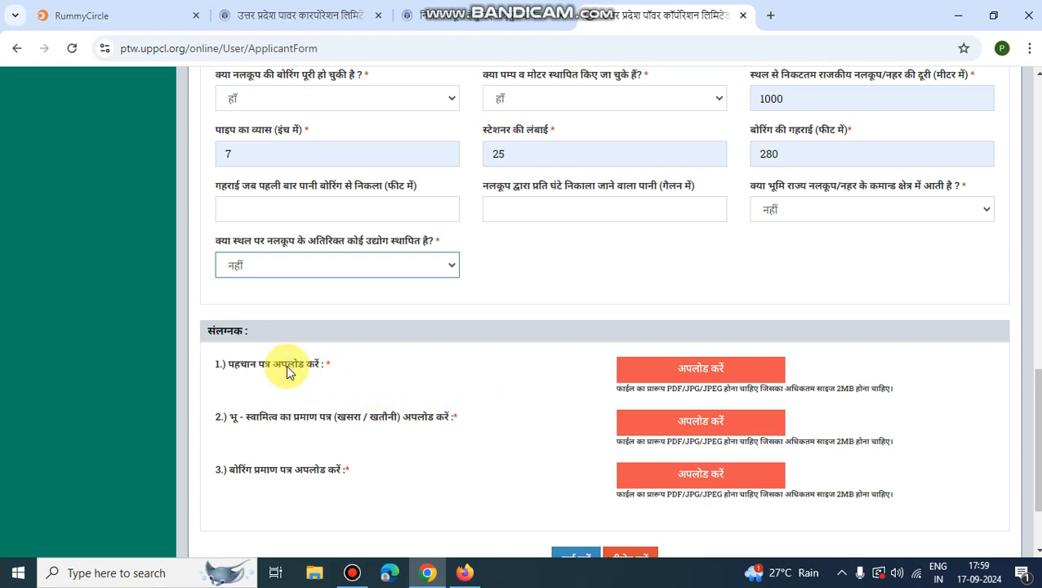
click(643, 376)
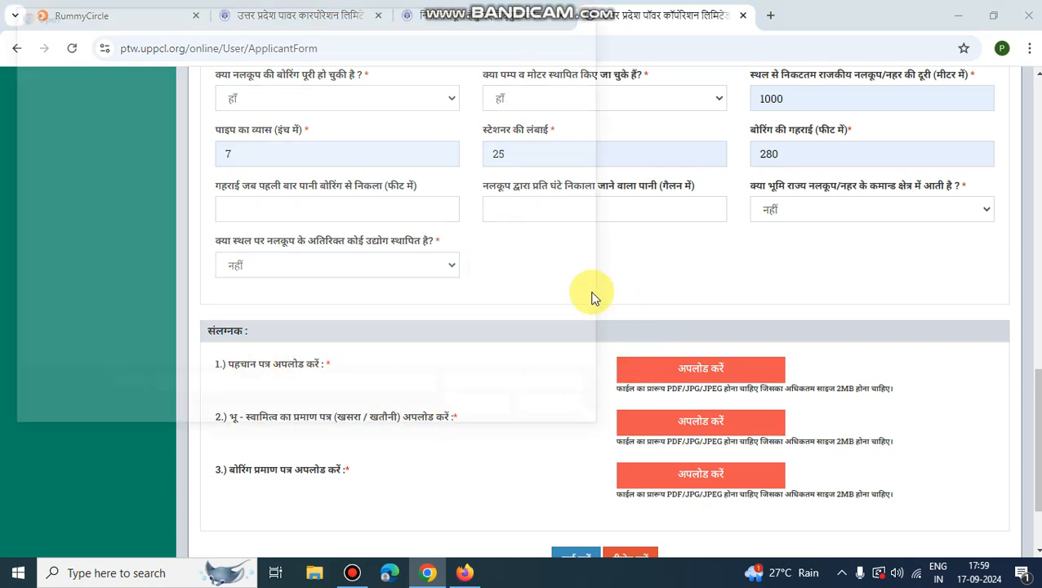
double_click(347, 127)
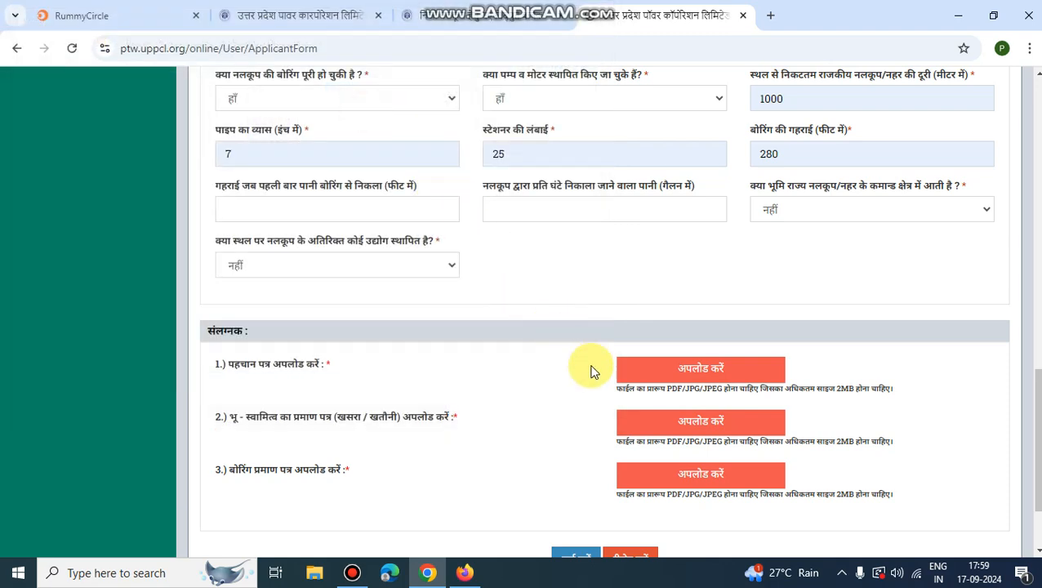
Upload 1.jpg as the land ownership proof (खसरा / खतौनी) and the file Image as the boring certificate
click(666, 427)
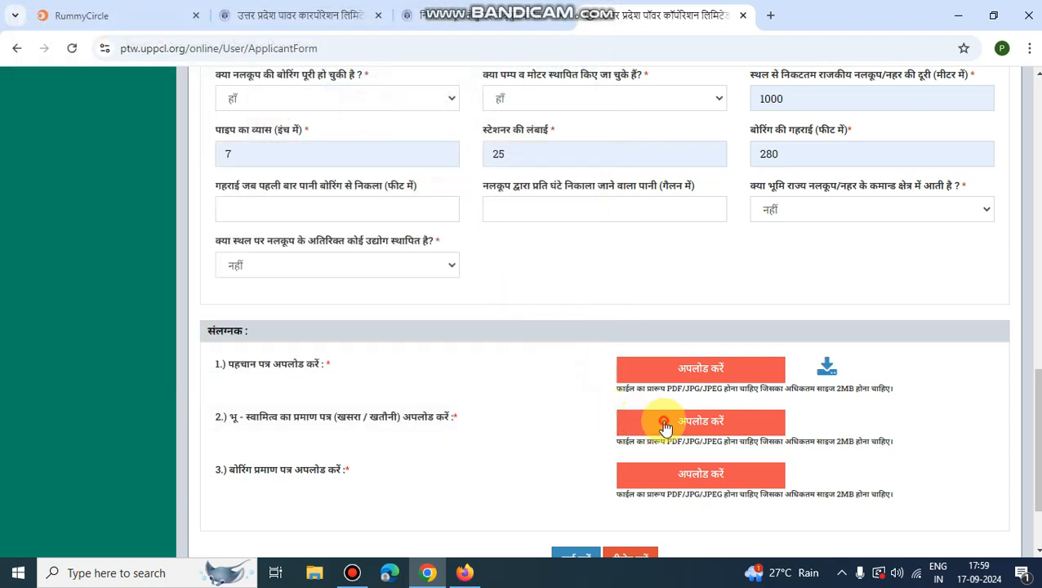
click(286, 124)
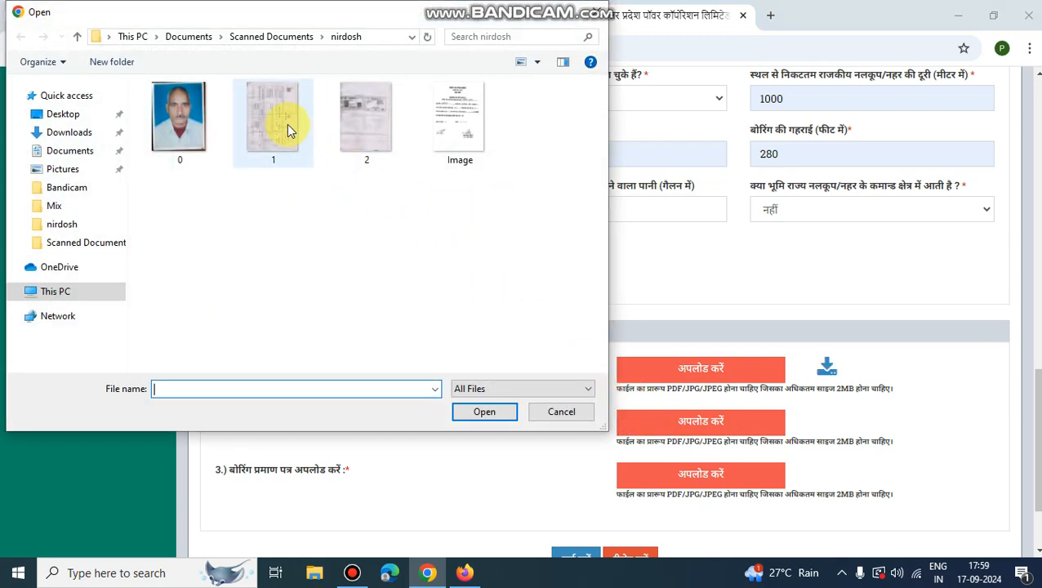
double_click(283, 121)
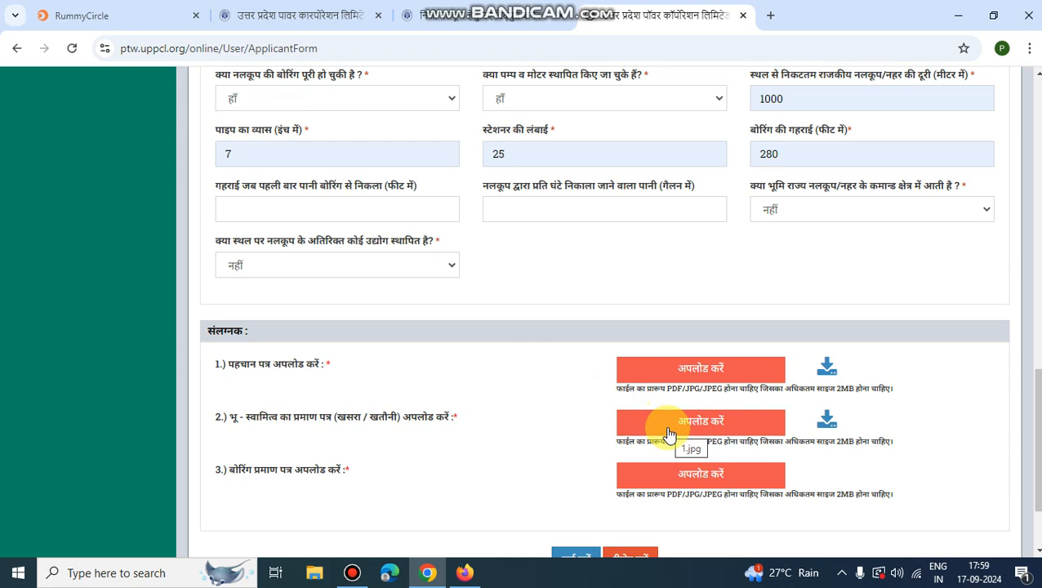
click(684, 476)
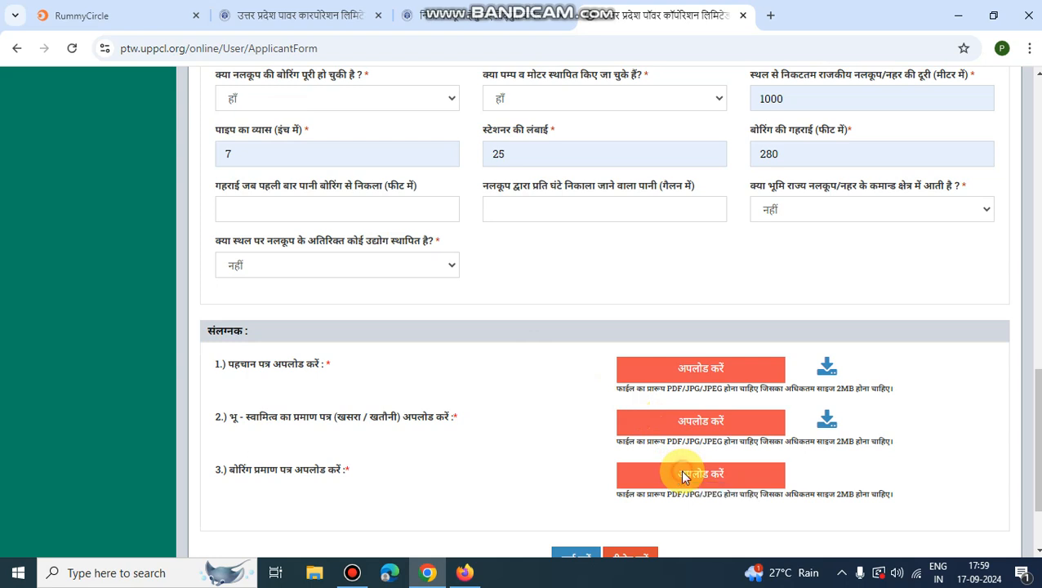
double_click(459, 156)
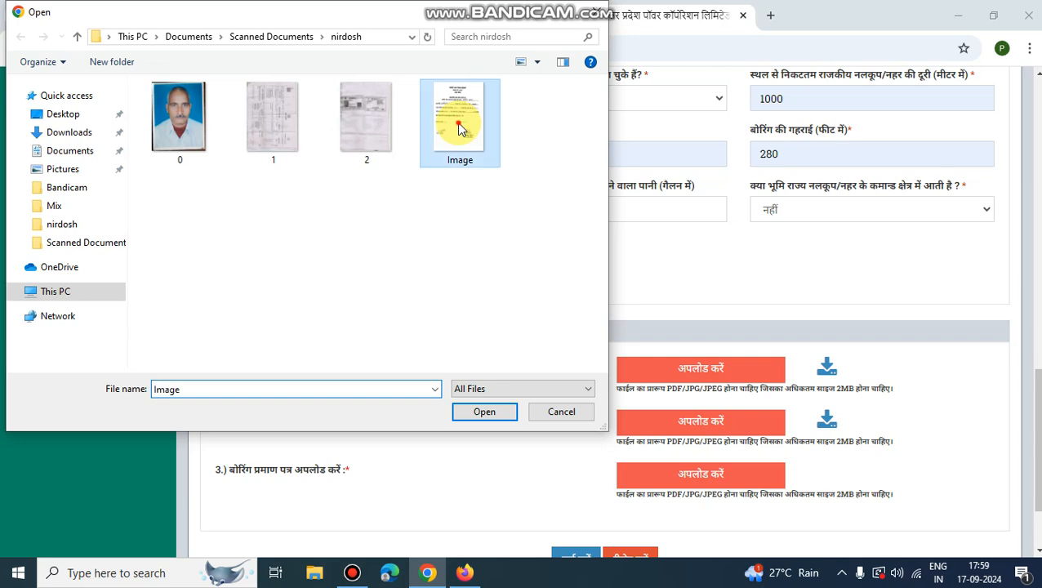
Submit the completed private tube well connection application form with its uploaded documents
scroll(569, 448, down, 2)
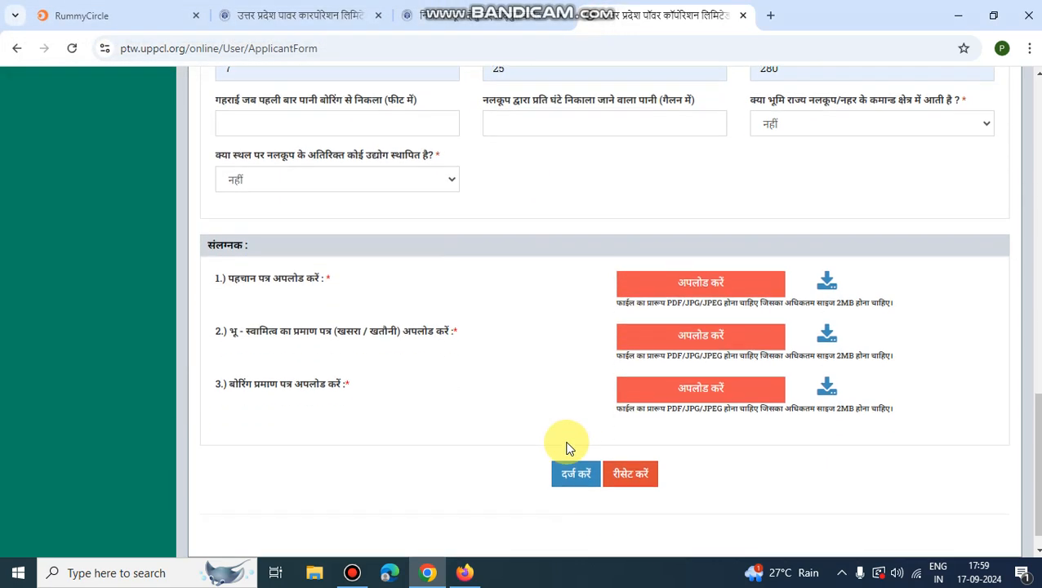
click(563, 448)
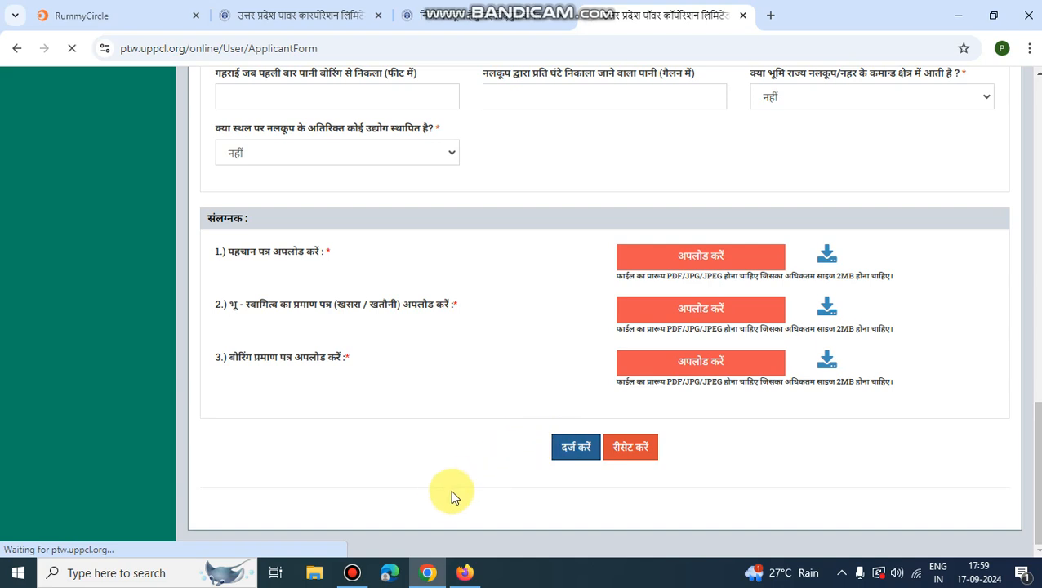
click(352, 572)
click(946, 510)
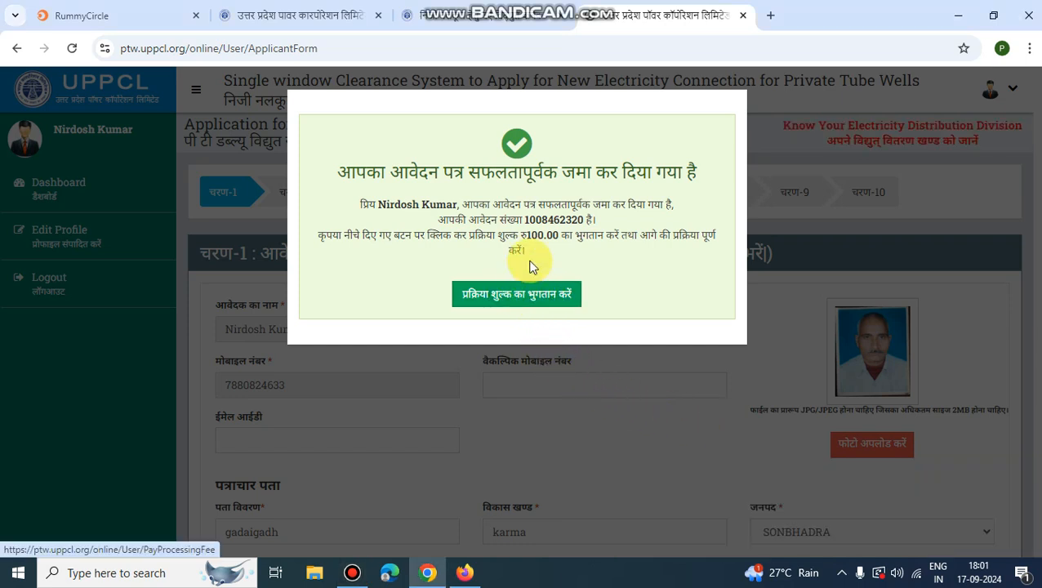
Continue from the submission notice to the payment of the processing fee (प्रक्रिया शुल्क)
drag(526, 236, 577, 232)
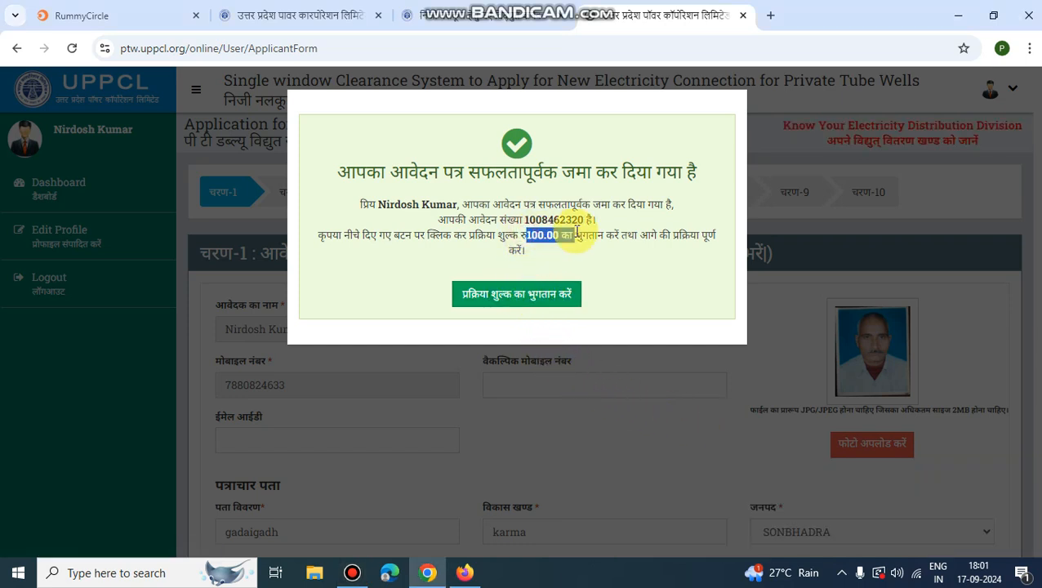
click(542, 304)
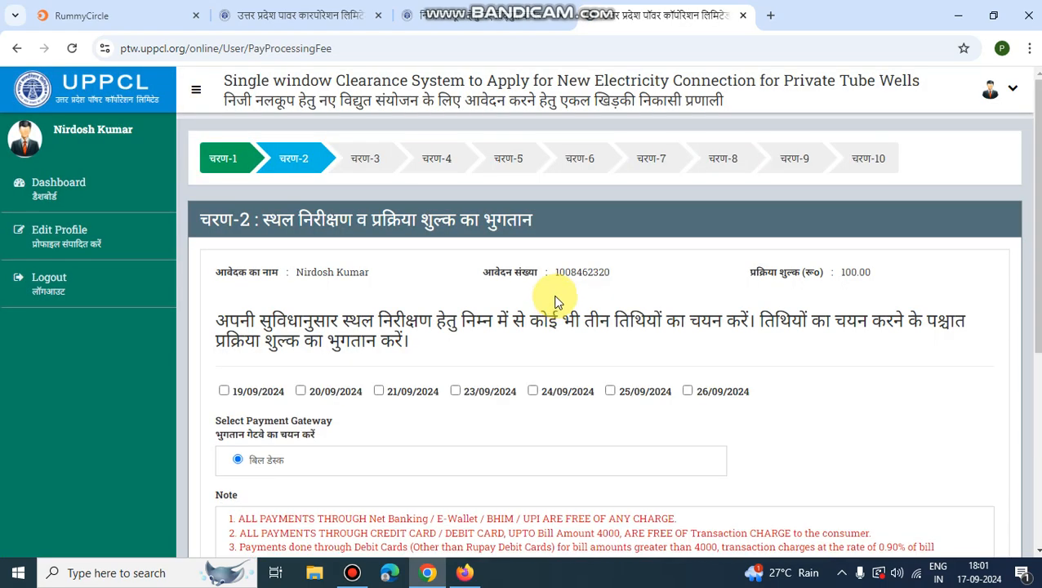
Choose 19/09/2024, 20/09/2024 and 21/09/2024 as site inspection dates and proceed to payment through the बिल डेस्क gateway
click(224, 391)
click(300, 391)
click(378, 391)
scroll(481, 351, down, 3)
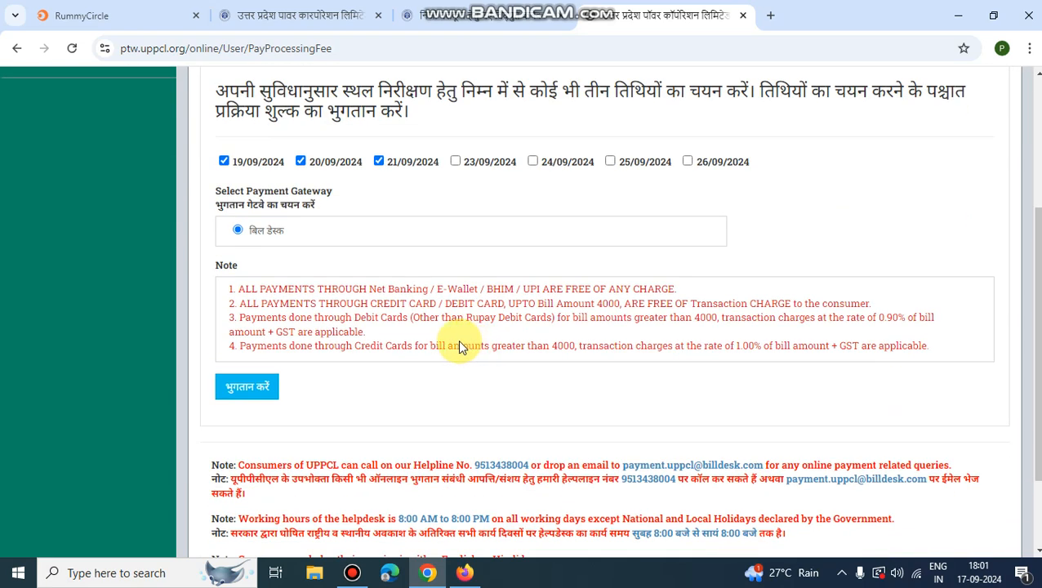
click(262, 389)
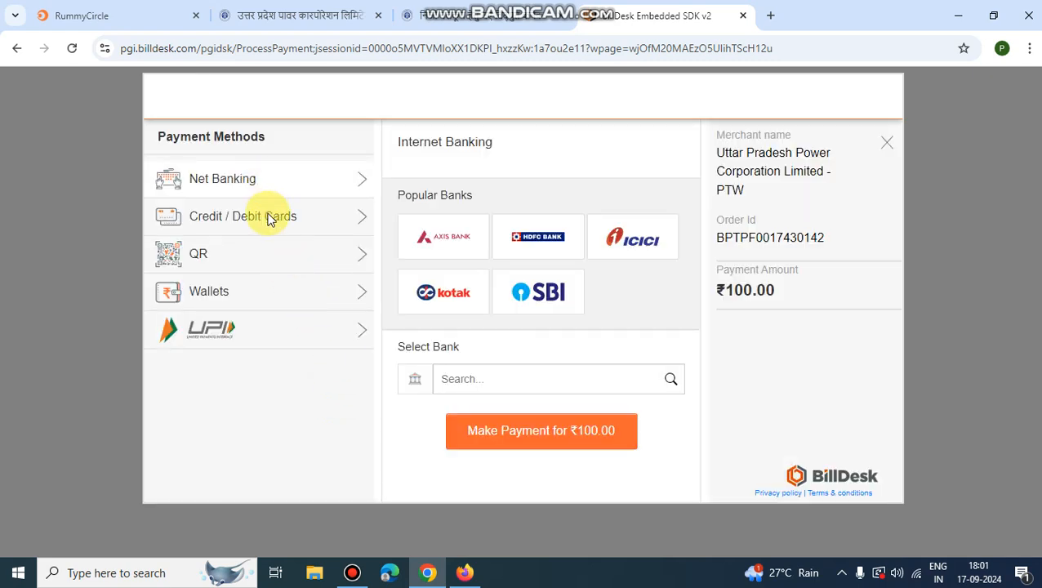
Choose QR with BHIM UPI as the payment method and start the ₹100.00 payment
click(262, 257)
click(451, 224)
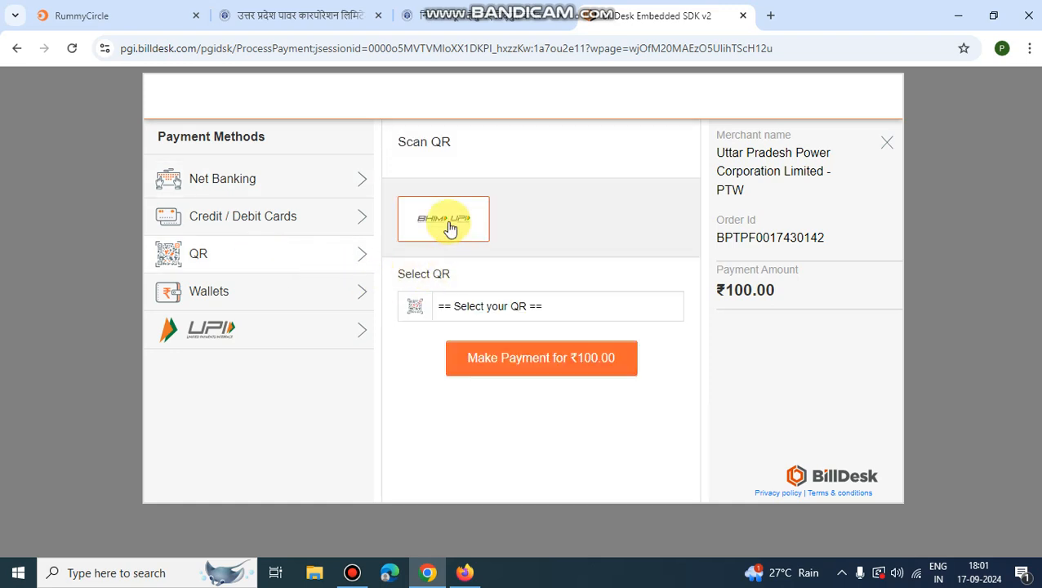
click(531, 357)
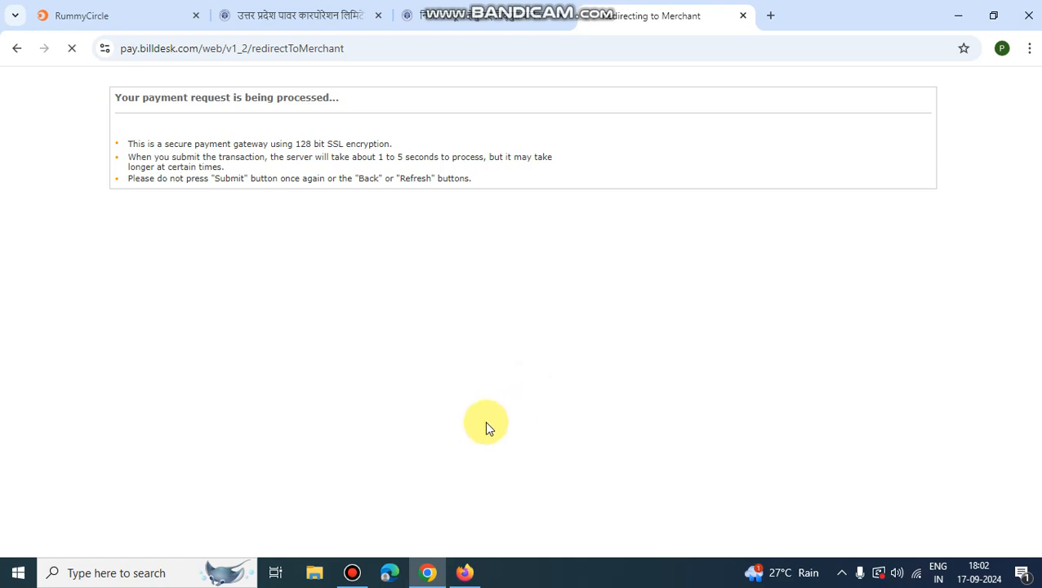
click(355, 573)
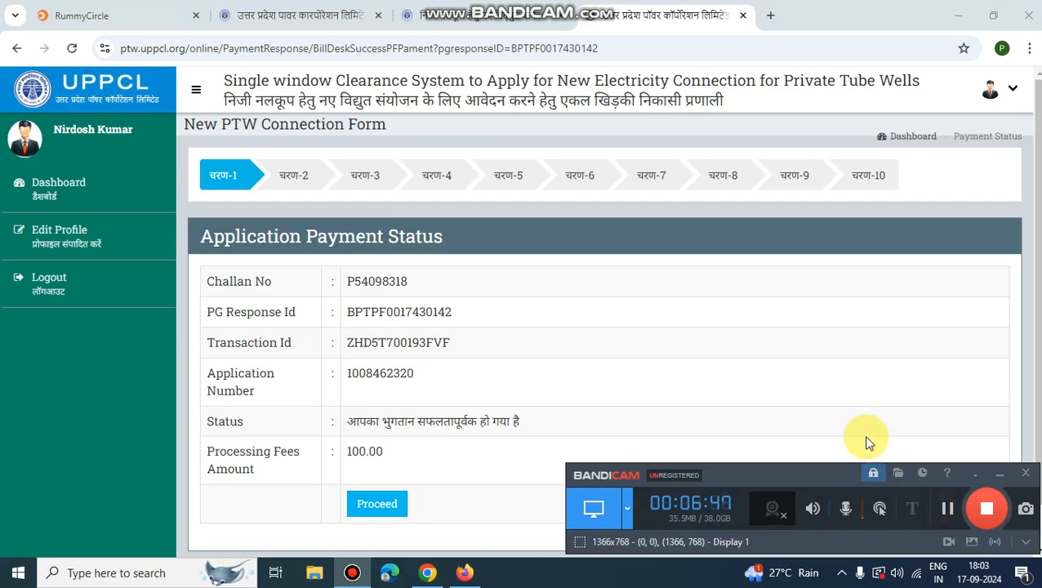
click(868, 442)
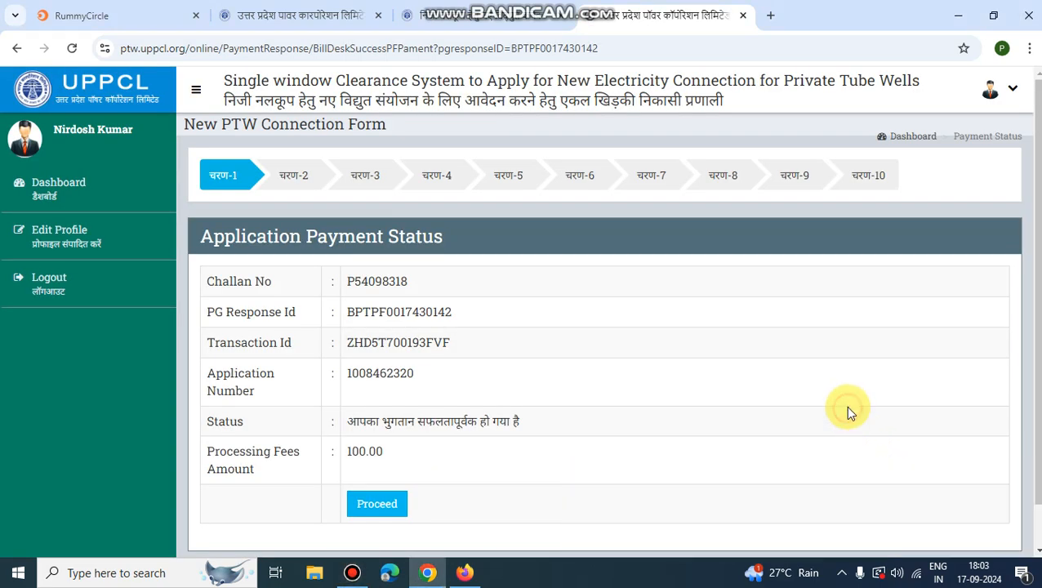
Check the payment status of the processing fee and proceed with the application
drag(379, 425, 502, 437)
click(383, 504)
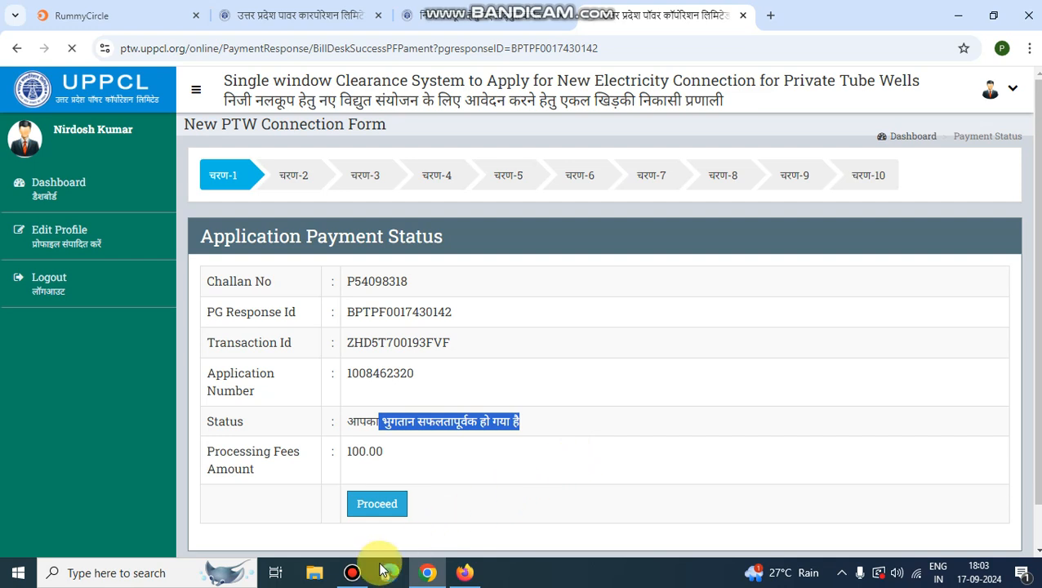
click(352, 571)
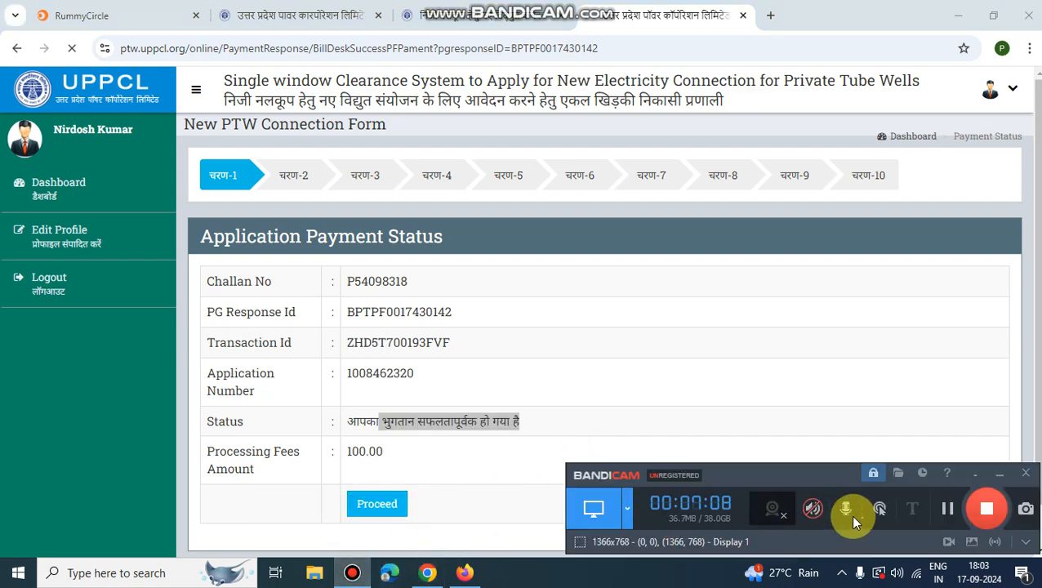
click(944, 503)
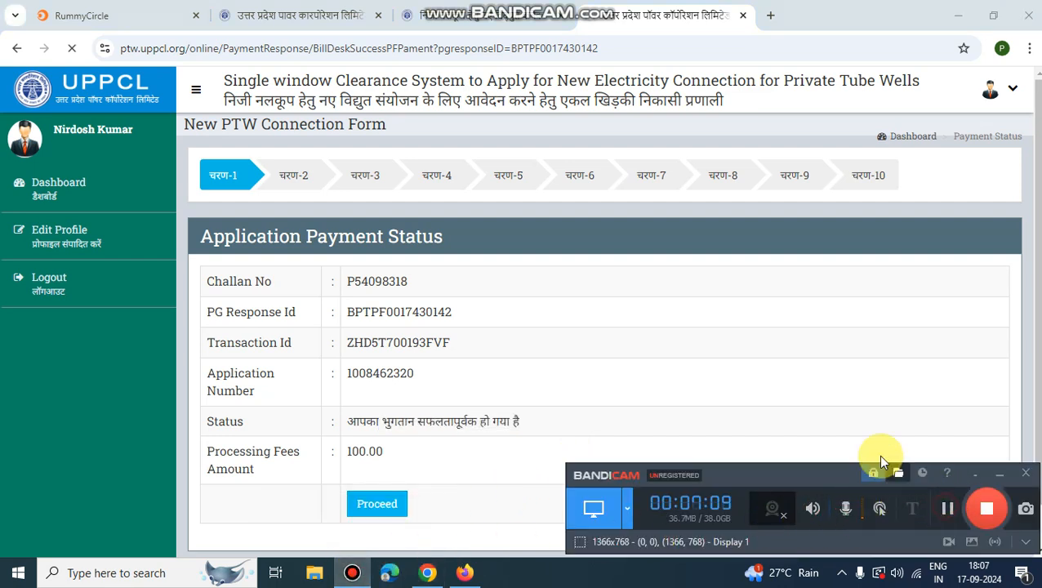
click(819, 411)
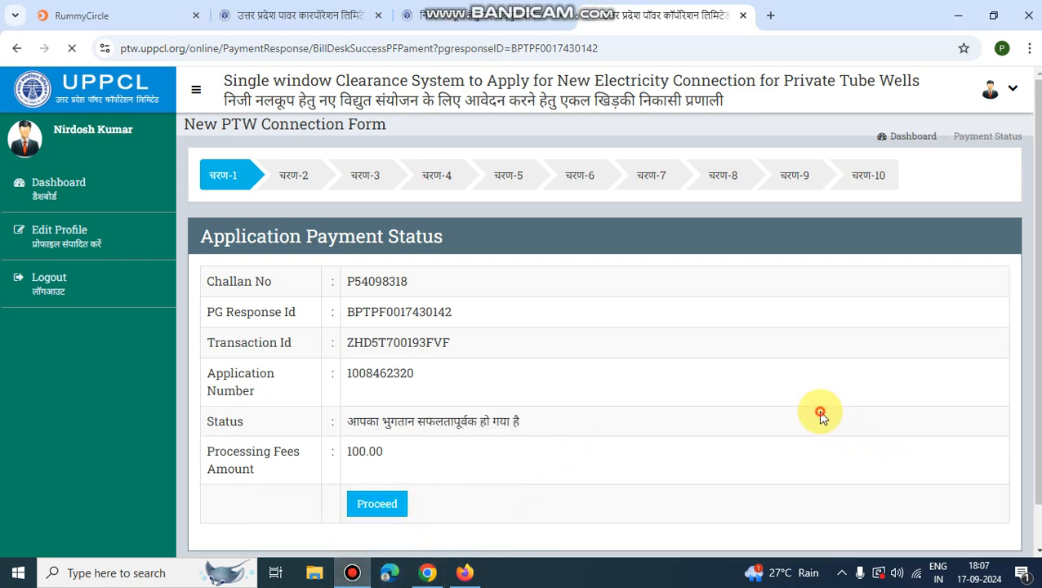